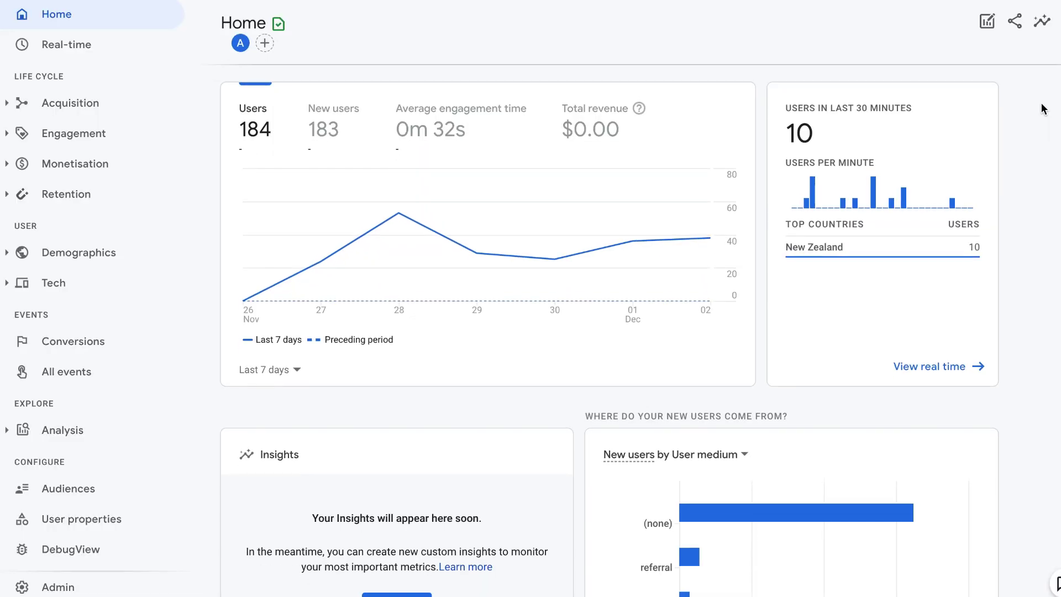
scroll(1043, 108, down, 3)
scroll(1044, 108, down, 3)
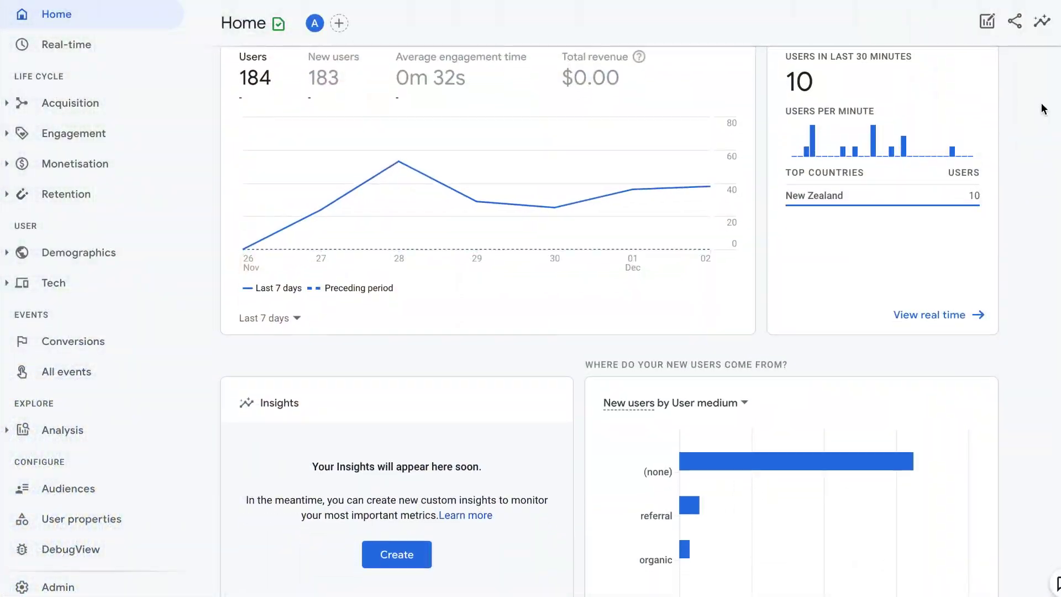
scroll(1043, 108, down, 4)
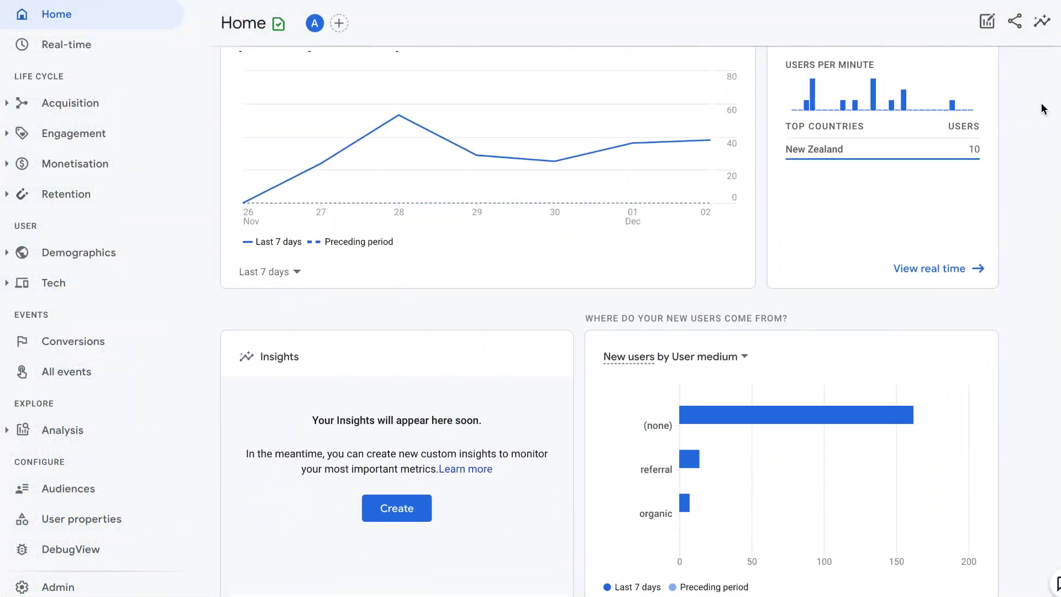
scroll(1043, 109, down, 3)
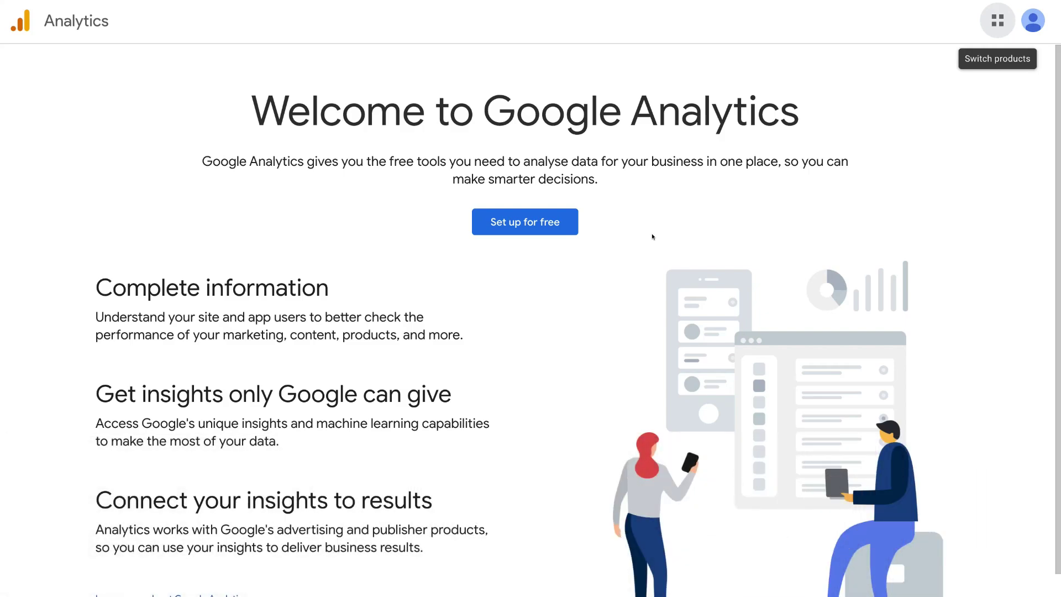
Step: Start a free Analytics setup, name the account Real Foodz, and continue with the recommended data sharing settings enabled
click(520, 222)
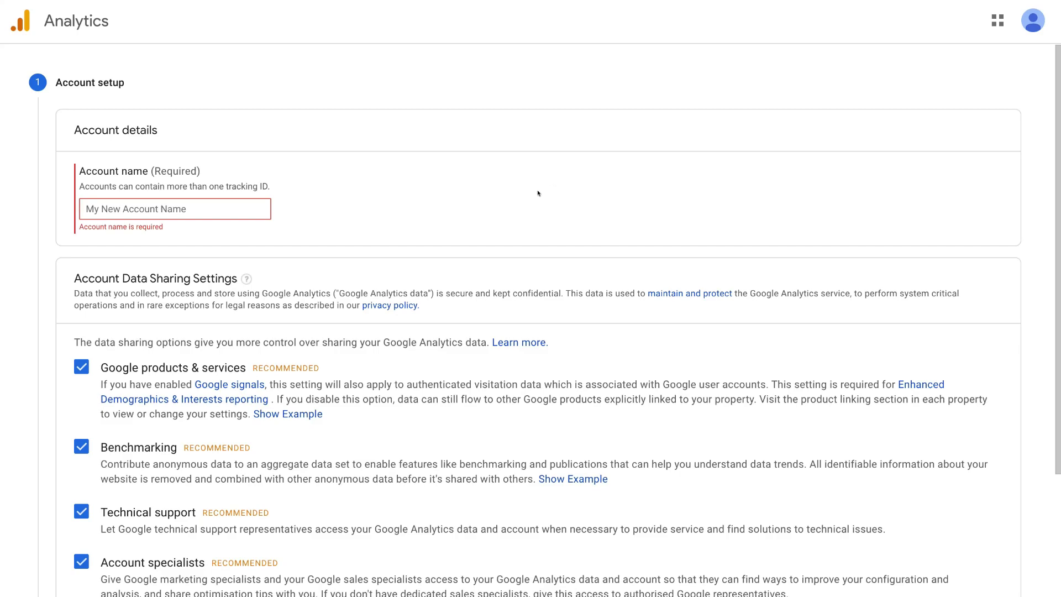
click(230, 205)
text(Real Foodz)
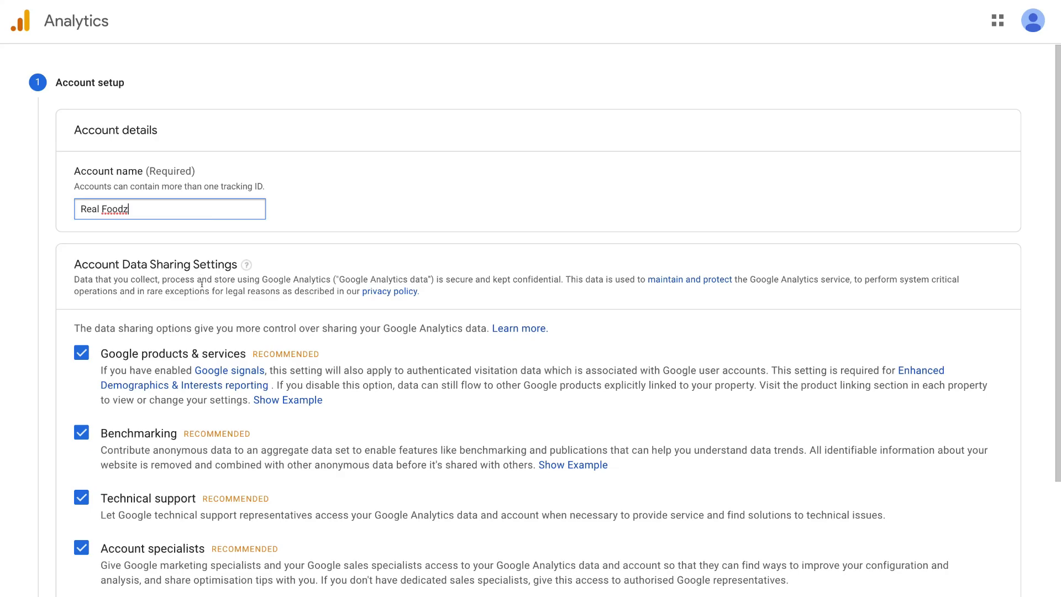
scroll(201, 284, down, 3)
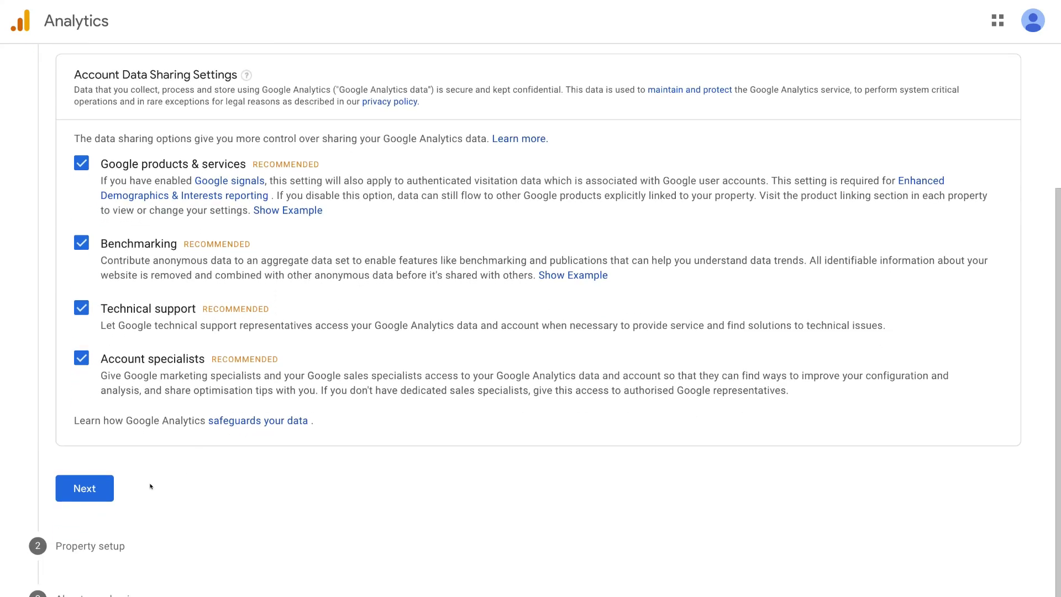
click(93, 487)
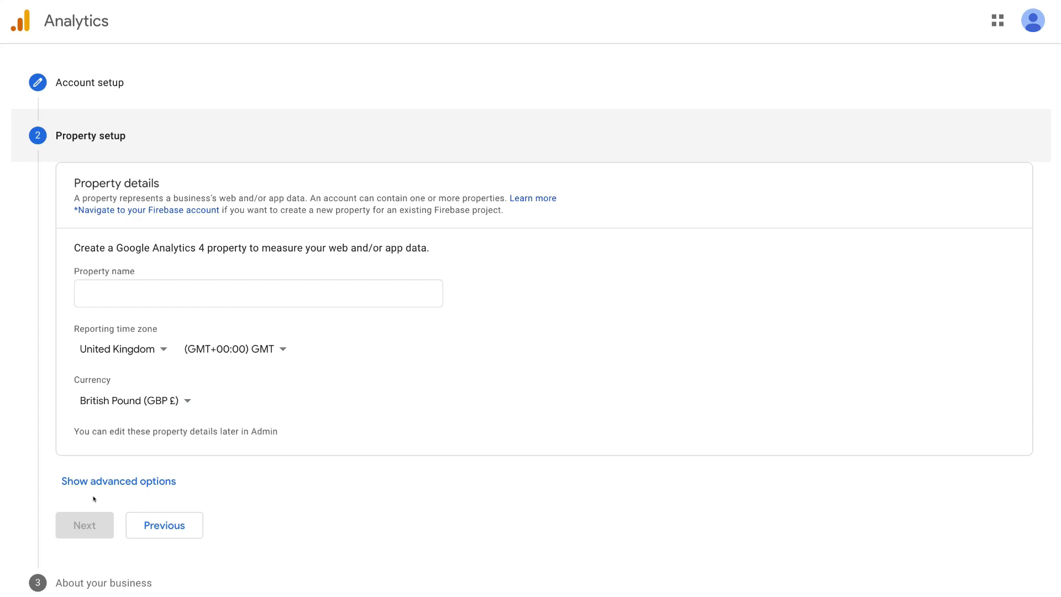
Step: Name the property Real Foodz and set the reporting time zone country to New Zealand
click(92, 288)
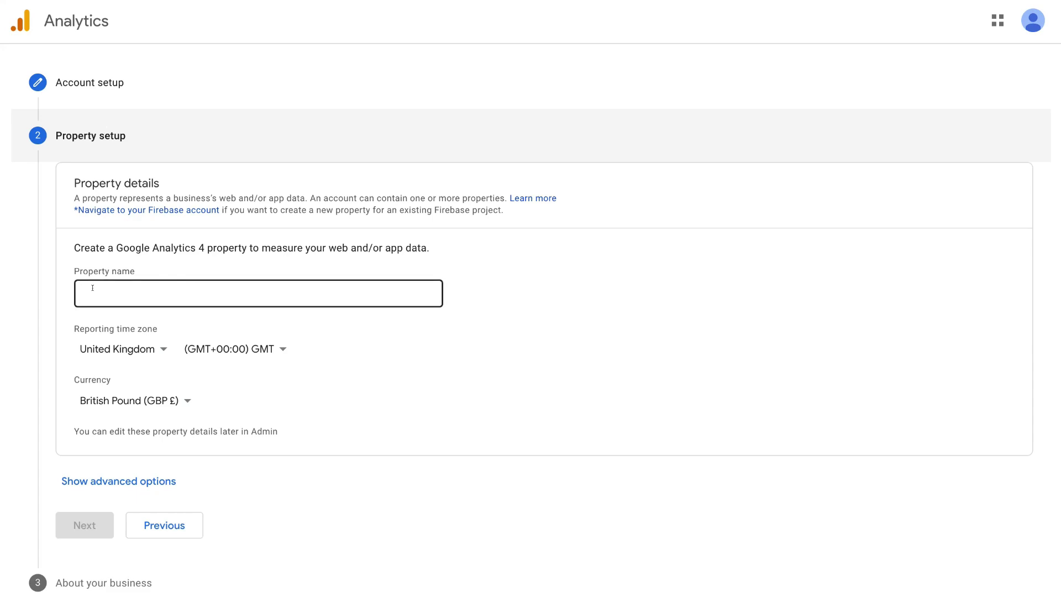
click(87, 269)
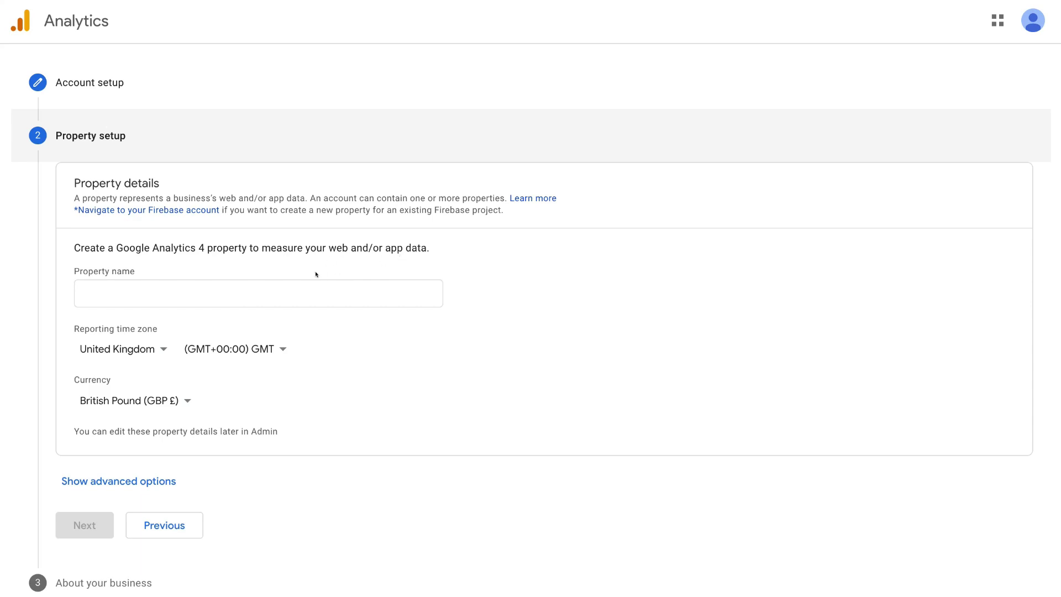
click(192, 286)
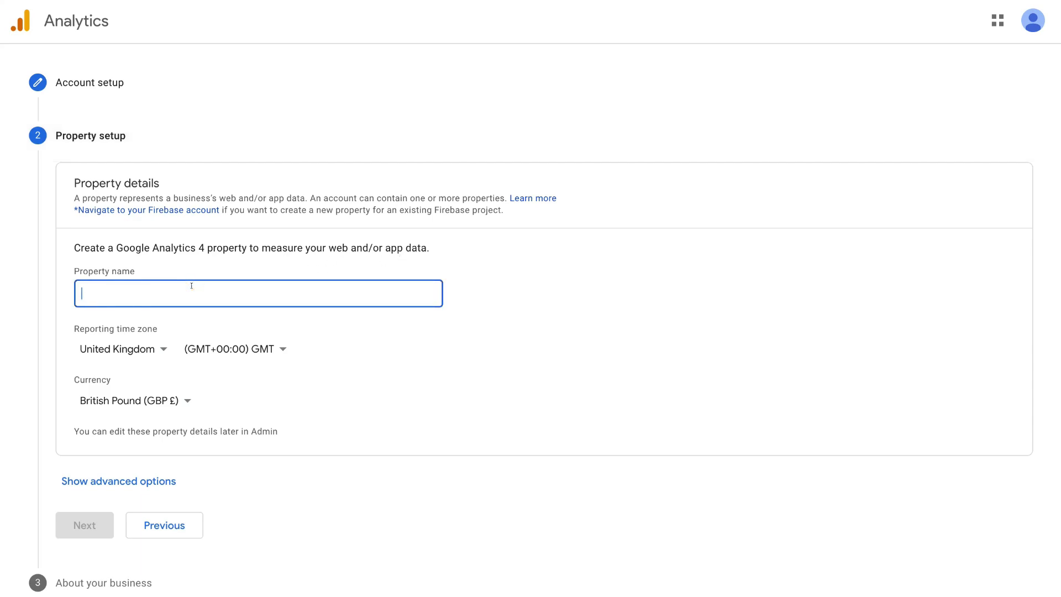
text(Real Foodz)
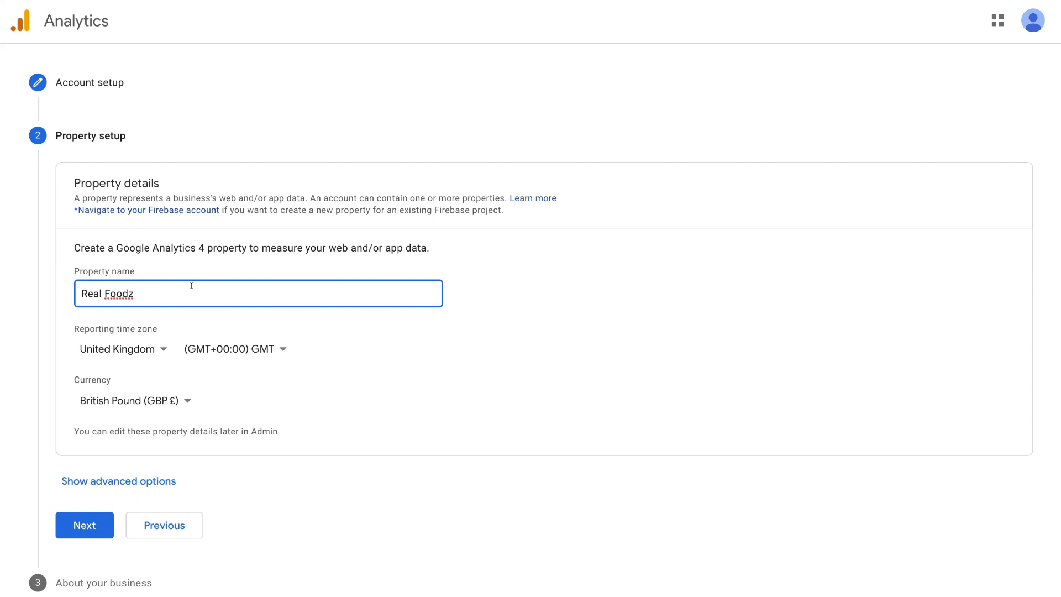
click(155, 344)
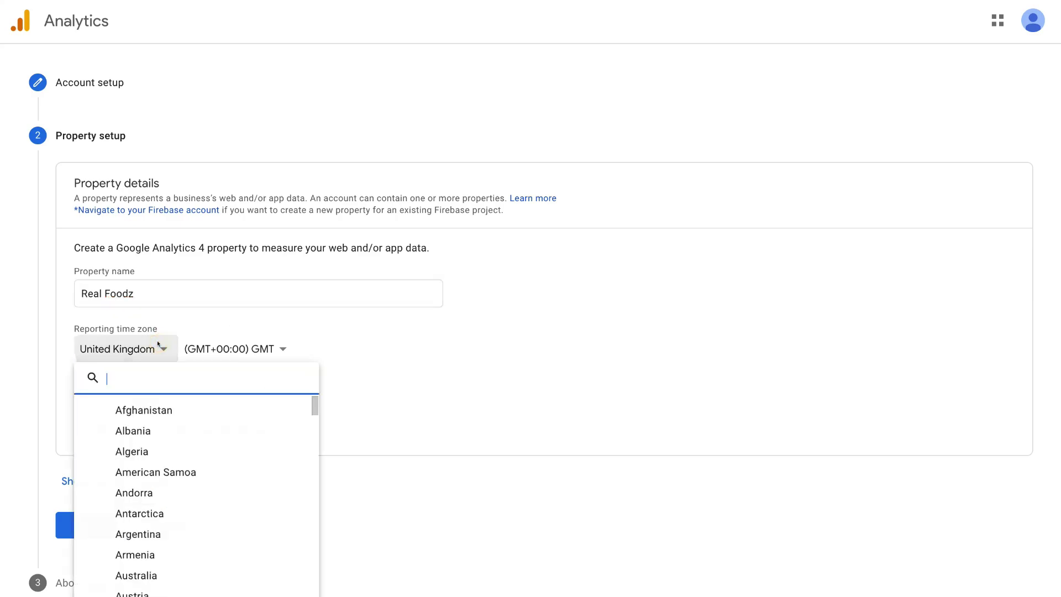
text(new)
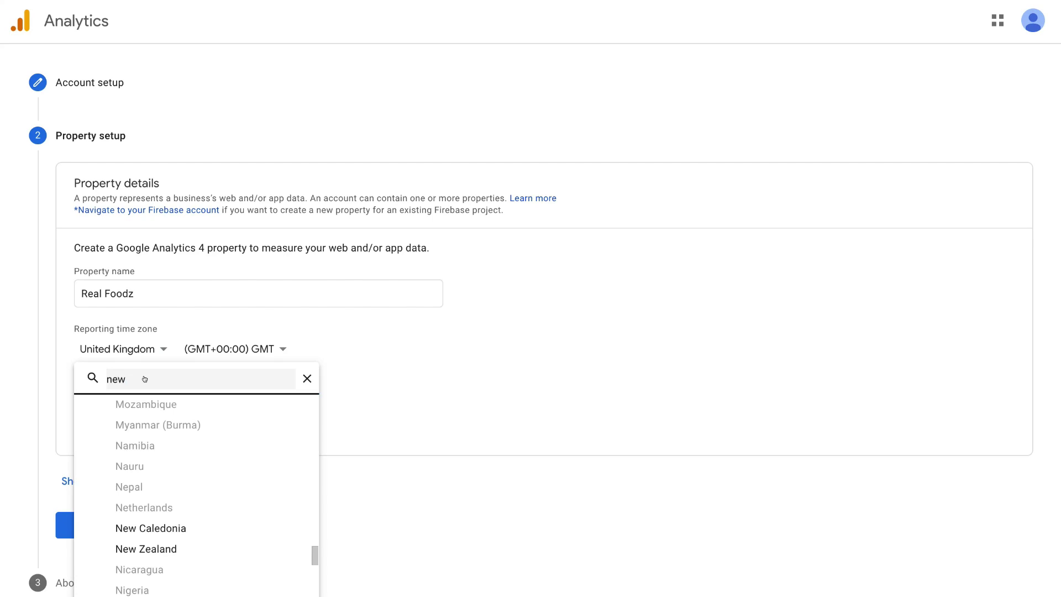
click(146, 548)
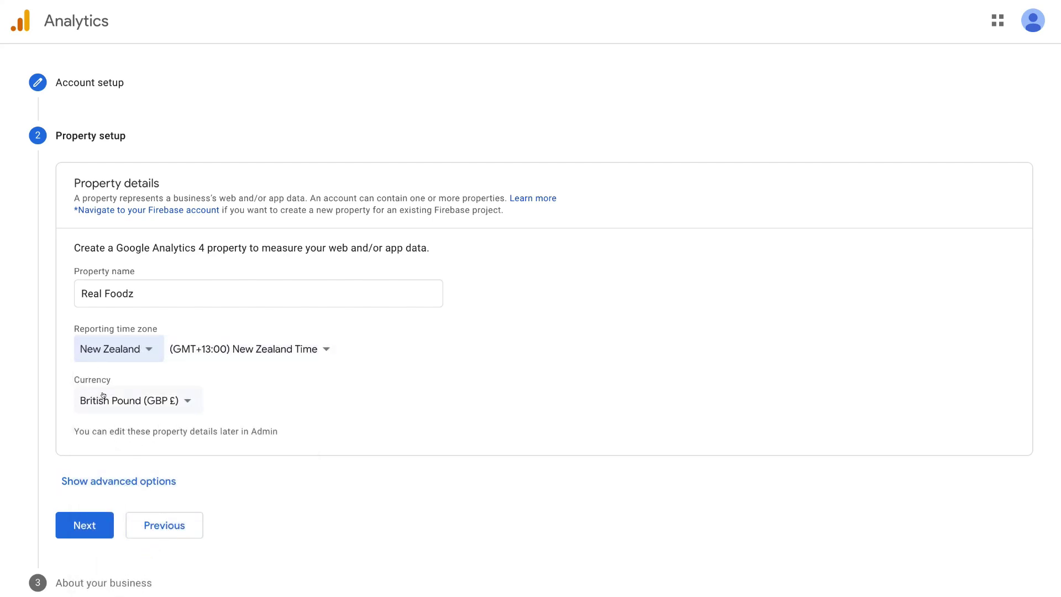
Step: Set the property currency to New Zealand Dollar (NZD NZ$) and proceed to the business information
click(177, 394)
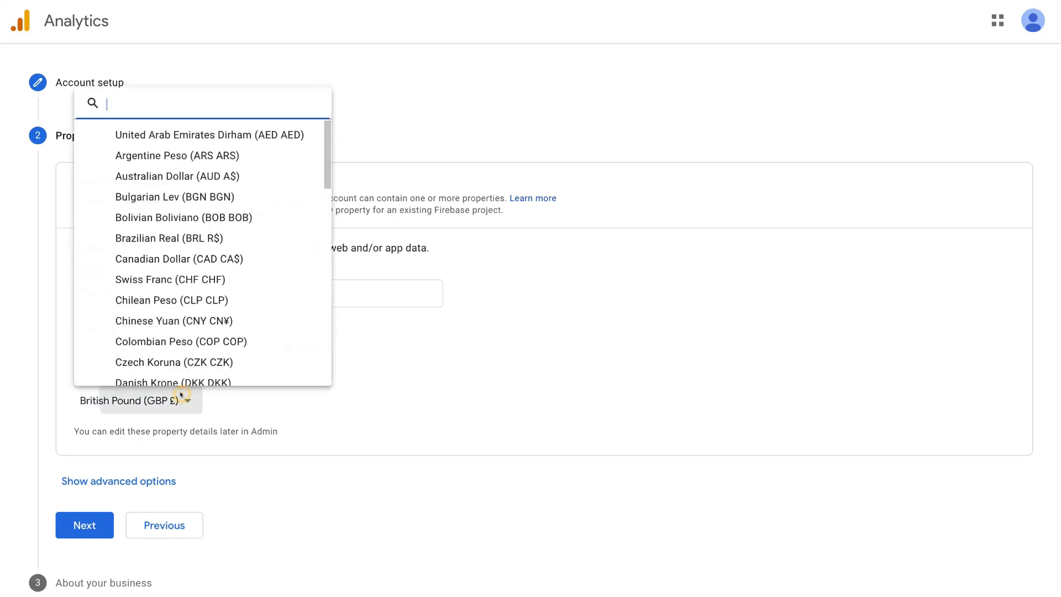
text(new)
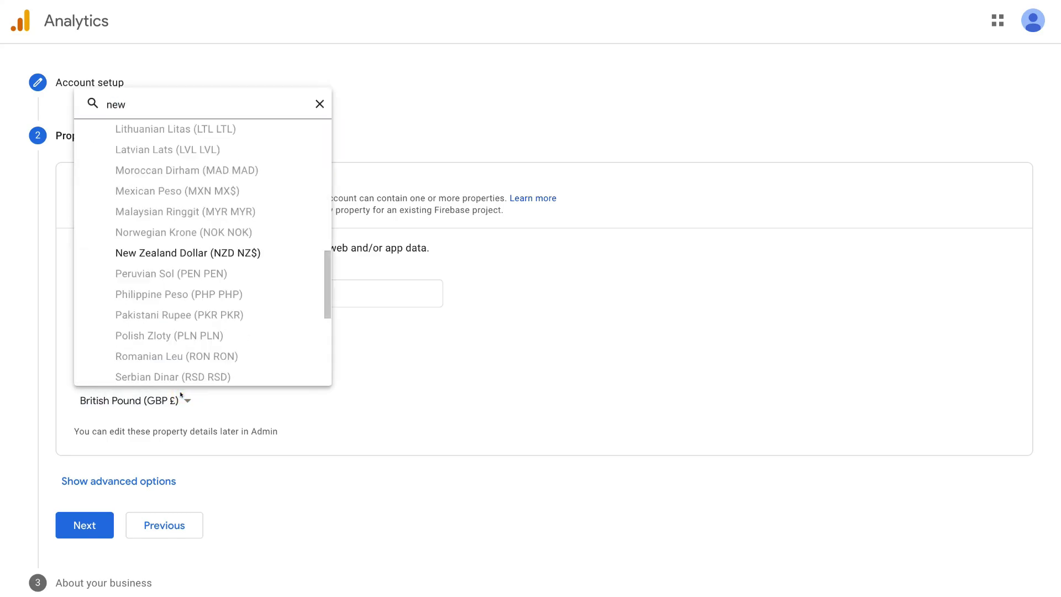
click(159, 255)
click(141, 350)
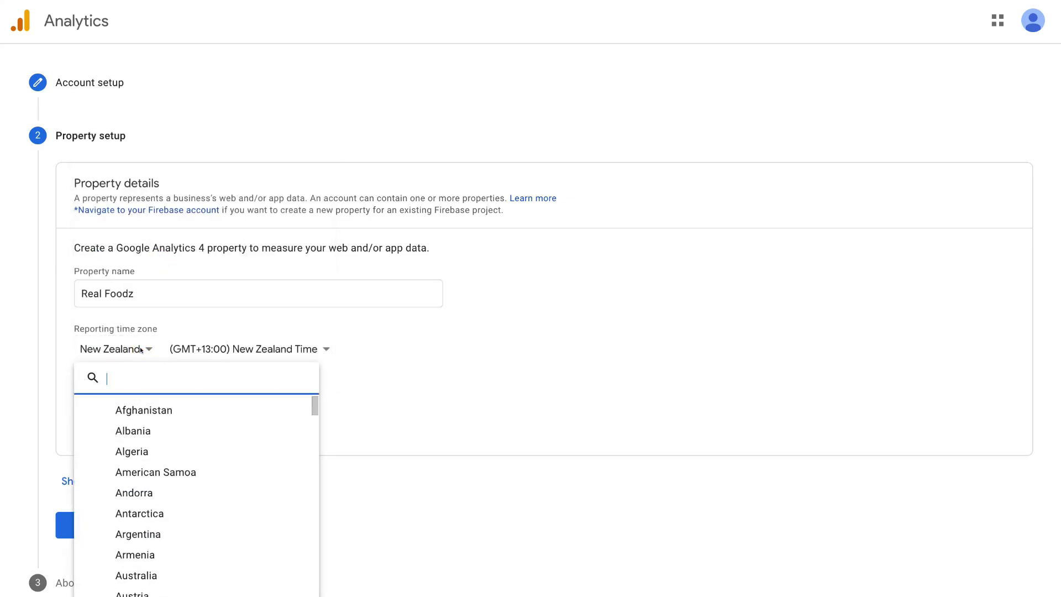
click(366, 390)
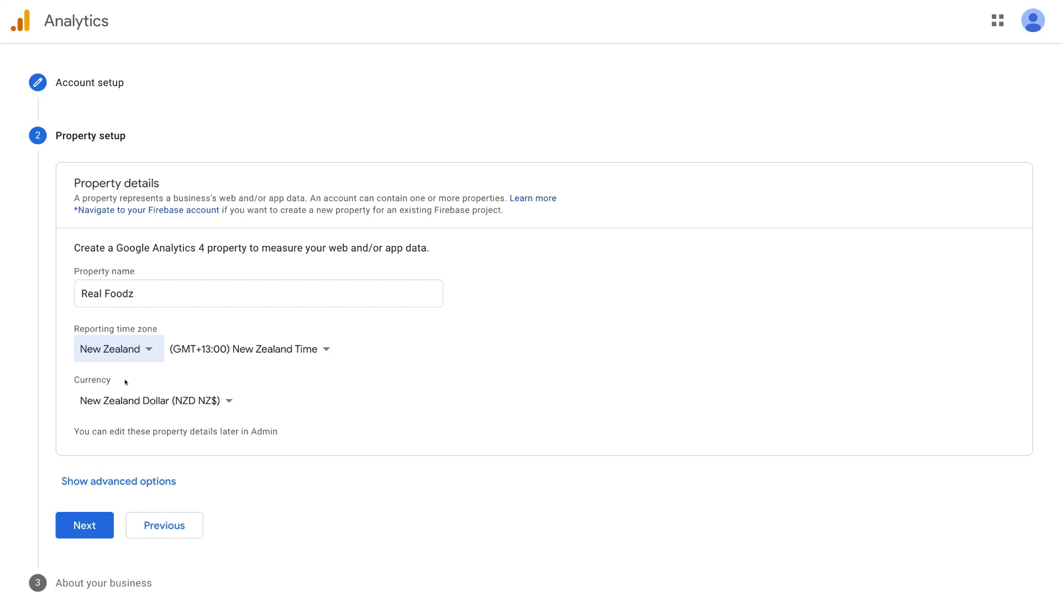
click(94, 525)
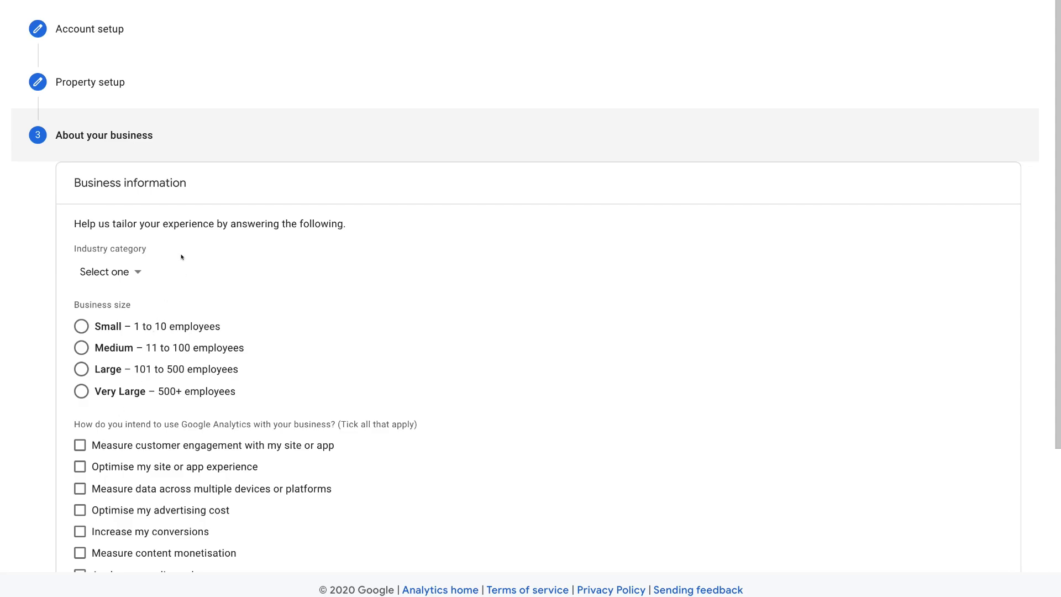
Step: Set the industry category to Food and drink and the business size to Small, 1 to 10 employees
click(127, 271)
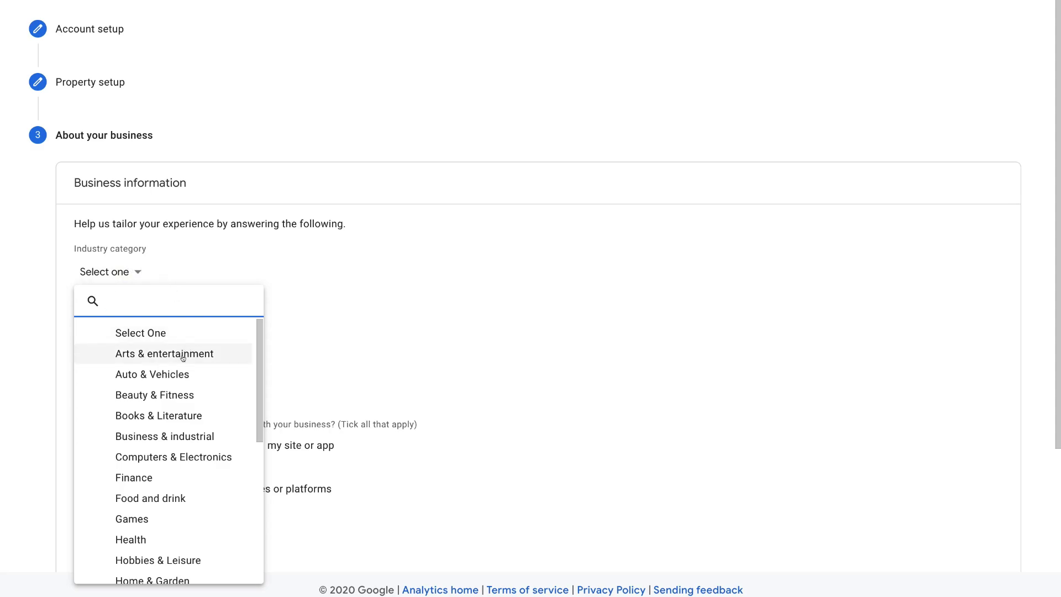
click(168, 550)
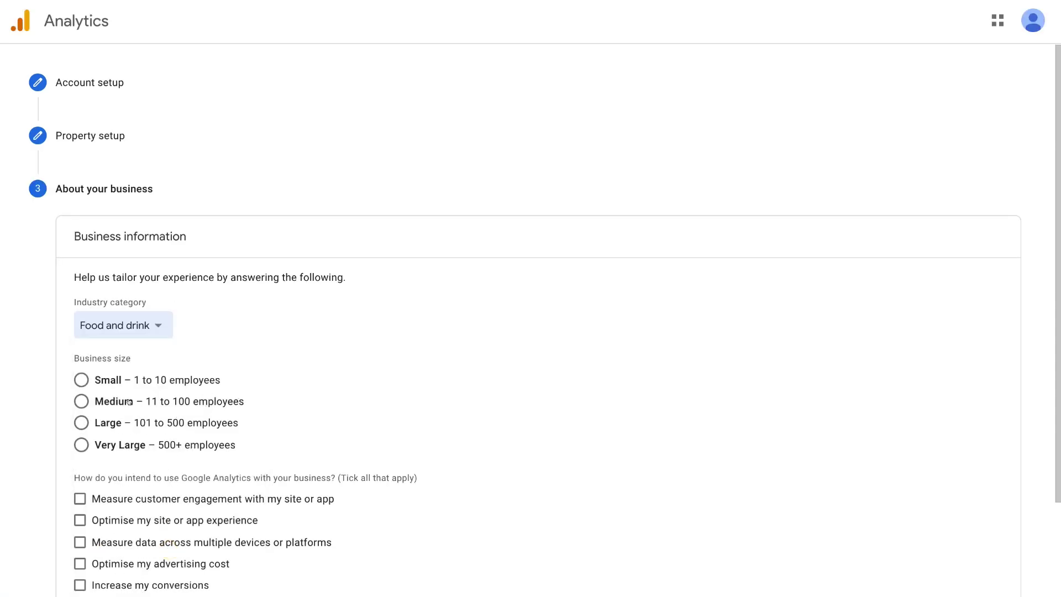
click(81, 380)
Step: Choose increasing conversions, optimising site or app experience and measuring customer engagement as intended uses, and submit the account for creation
scroll(56, 391, down, 3)
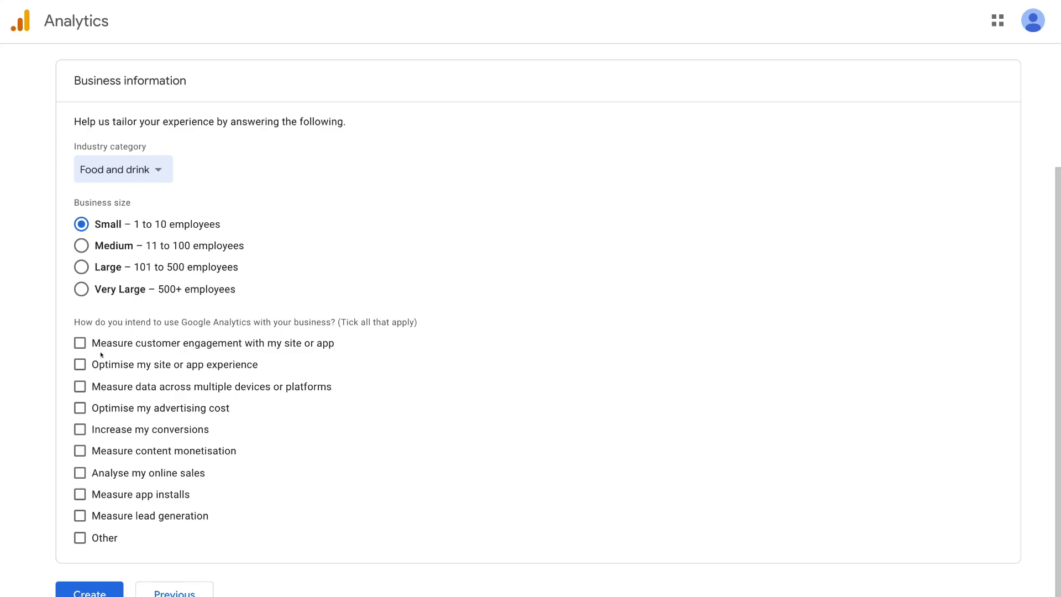
click(73, 425)
scroll(73, 426, down, 1)
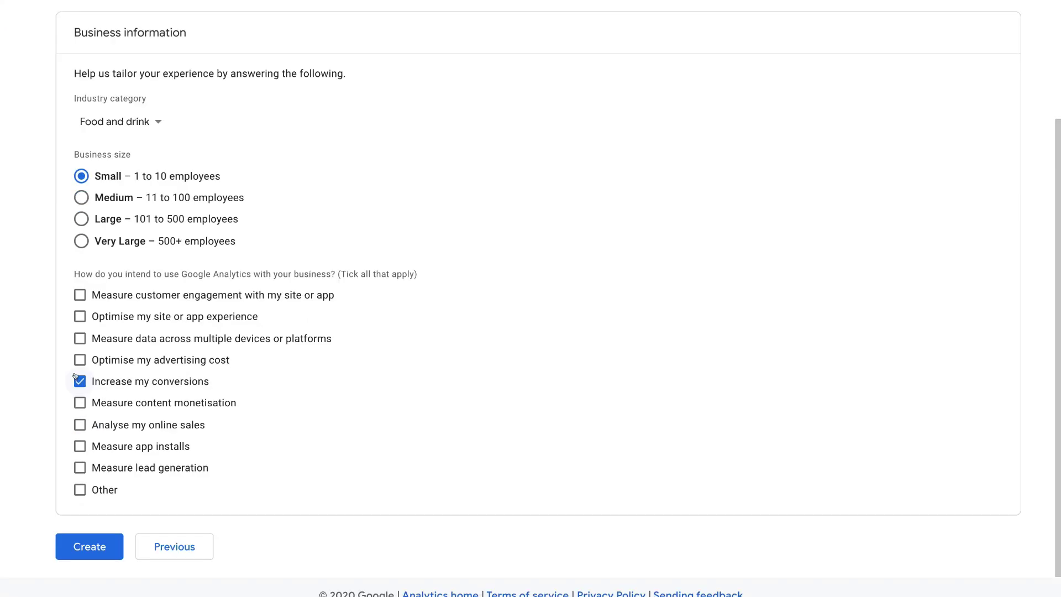
click(78, 316)
click(76, 289)
click(106, 545)
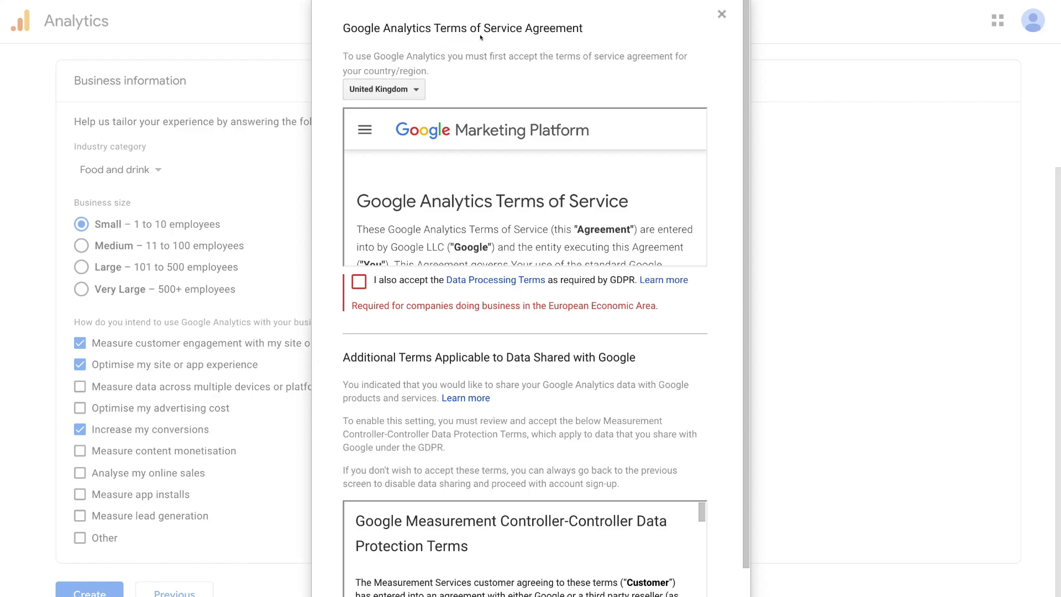
Step: Set the country of the Terms of Service Agreement to New Zealand
click(413, 89)
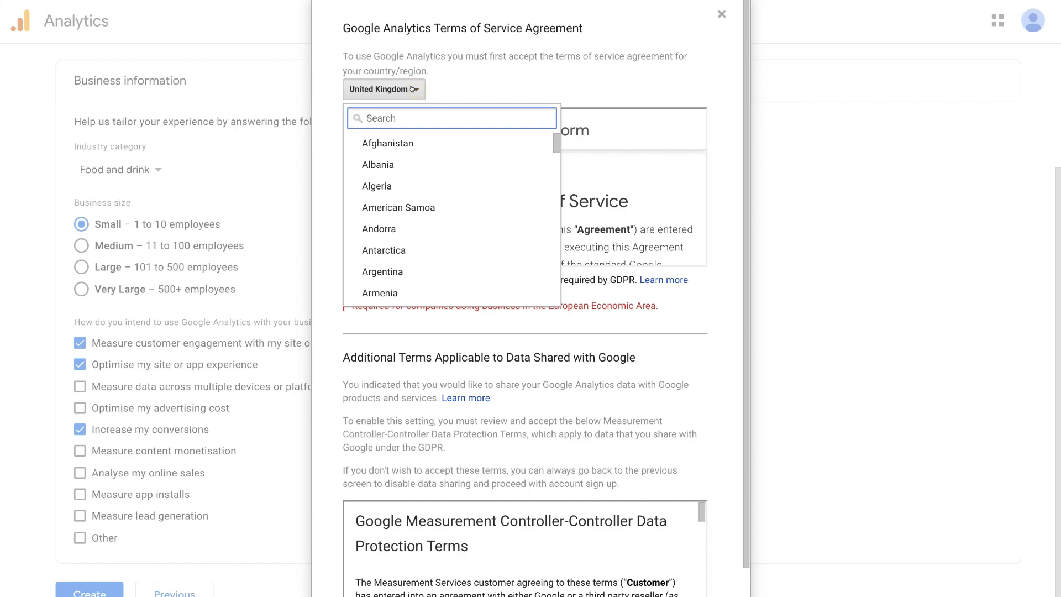
text(new)
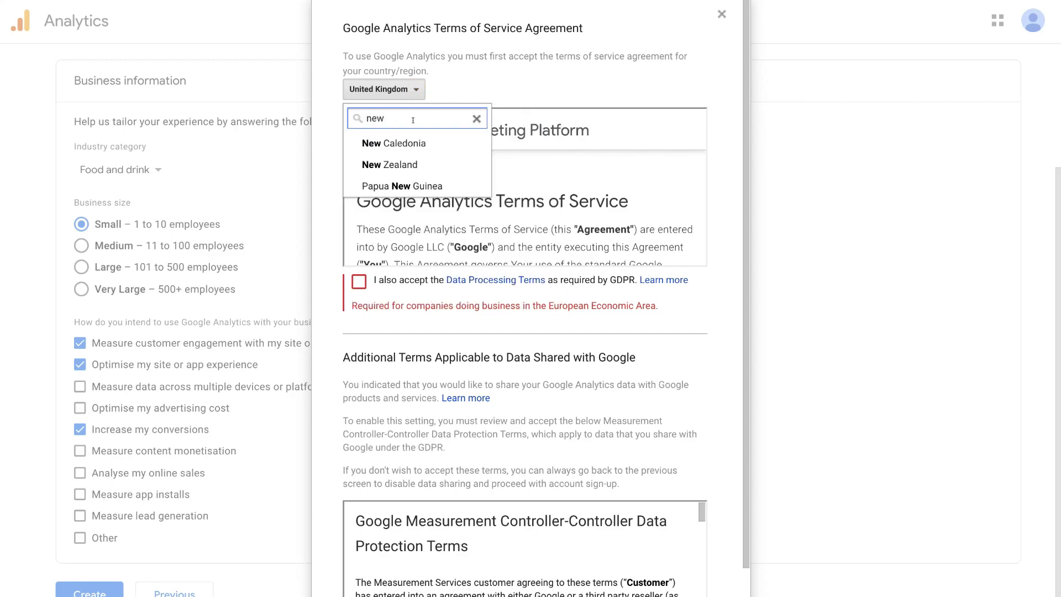
click(402, 163)
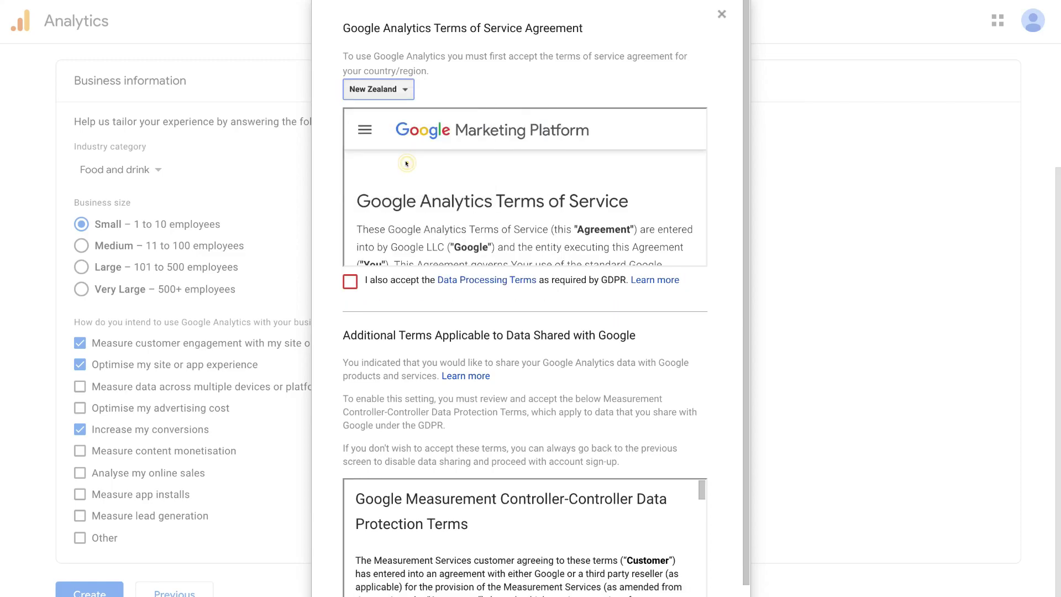
Step: Accept the Data Processing and Measurement Controller-Controller terms with the agreement, and save the email communications preferences with all options unticked
click(343, 281)
scroll(348, 513, down, 3)
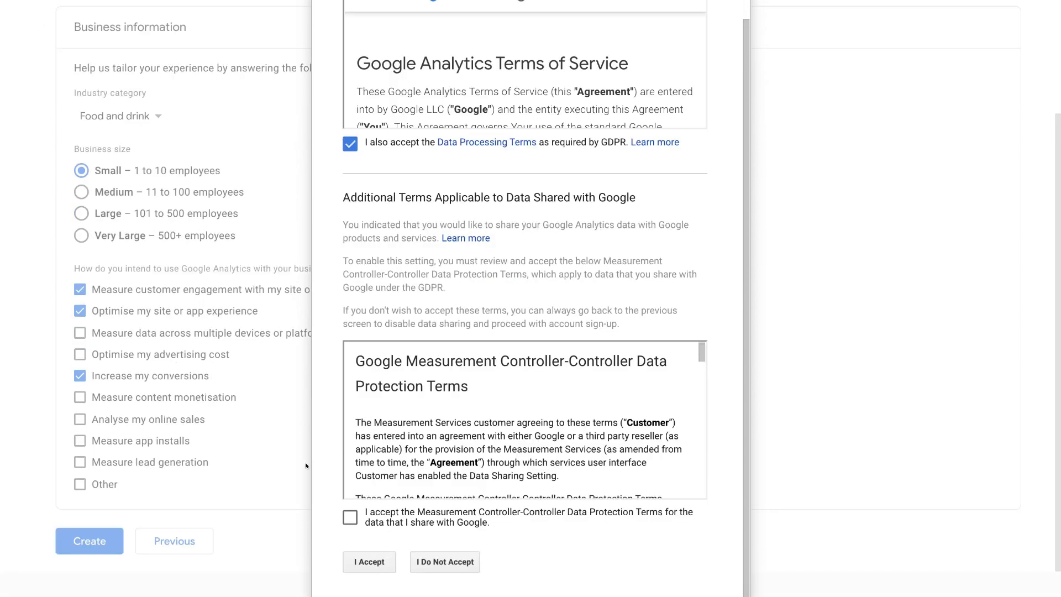
click(348, 513)
click(377, 563)
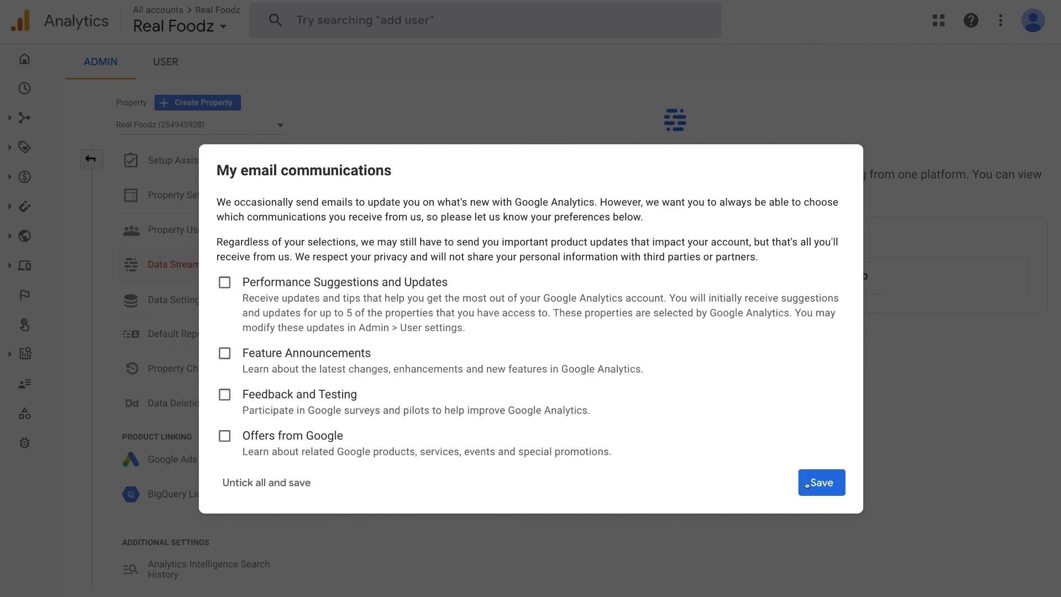
click(833, 484)
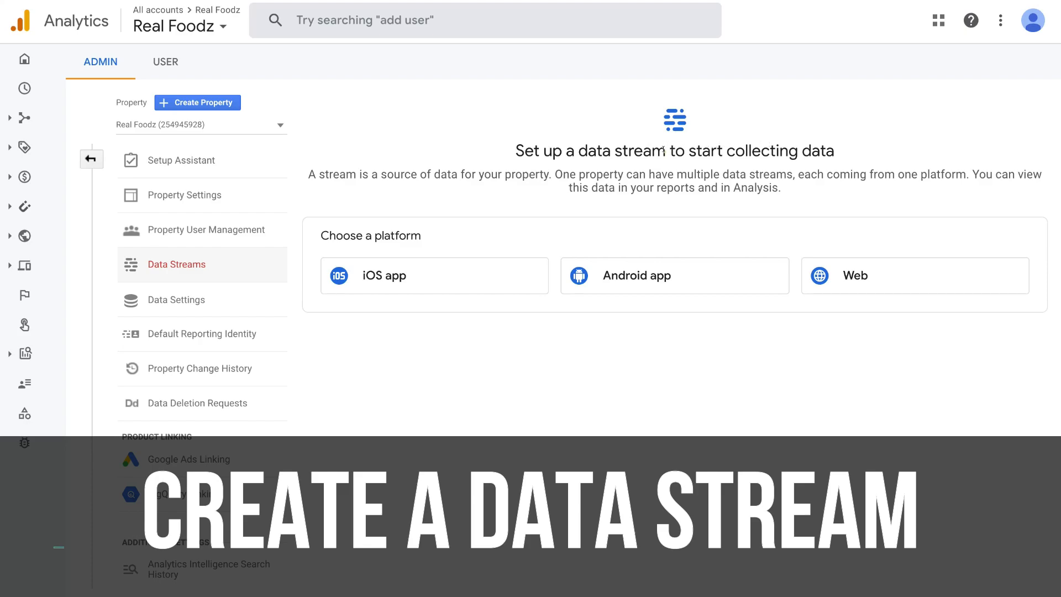
Step: Begin setting up a data stream for the Web platform in the Real Foodz property
drag(665, 151, 577, 149)
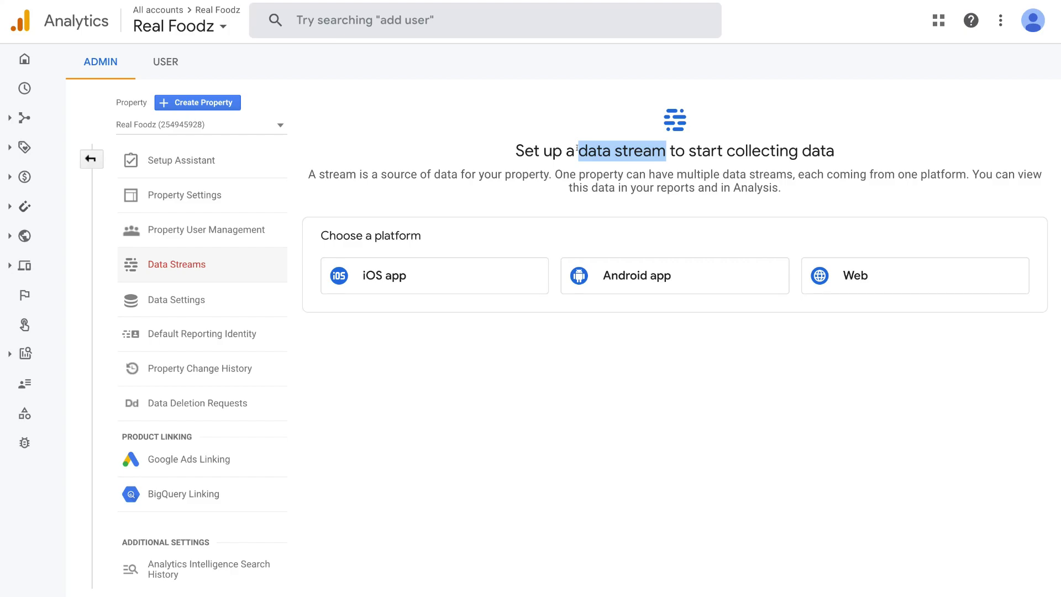
click(492, 350)
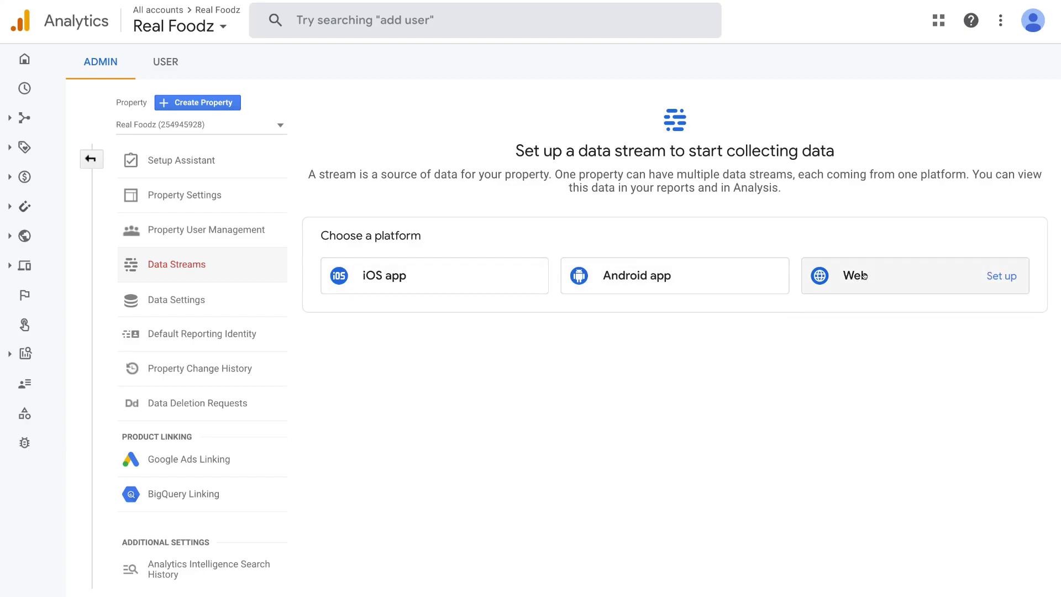
click(937, 280)
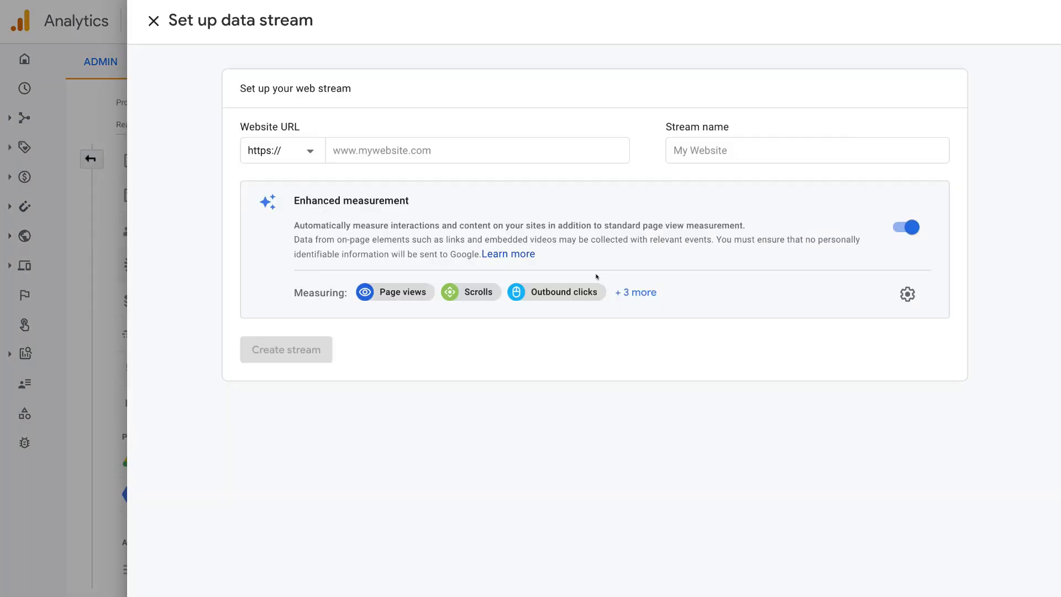
Step: Switch to the Shopify admin and copy the store domain real-foodz.myshopify.com from the page address for the stream's website URL
click(454, 152)
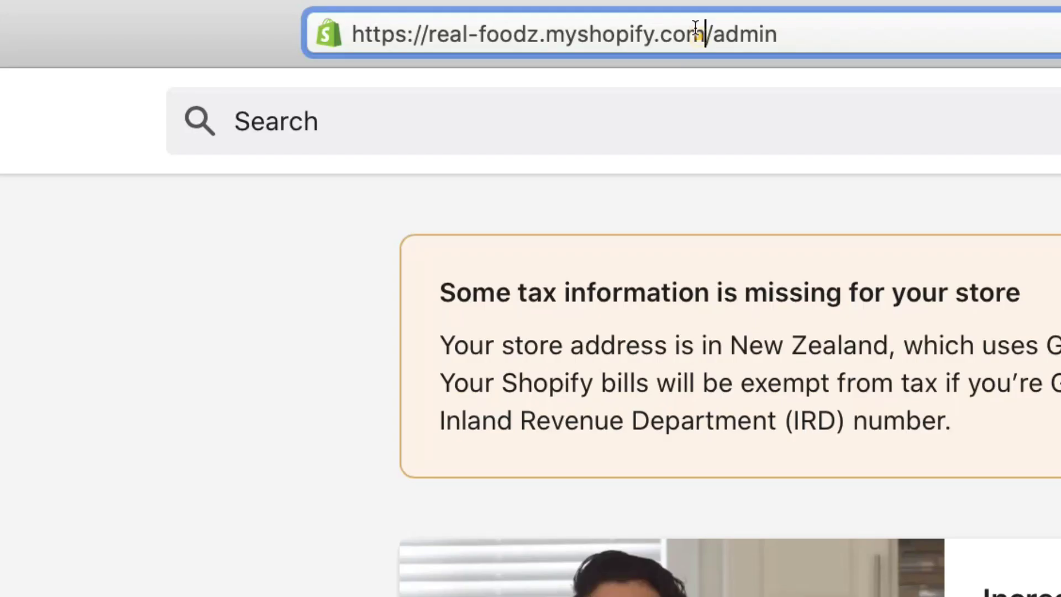
drag(473, 11, 445, 9)
drag(633, 27, 423, 29)
key(ctrl+c)
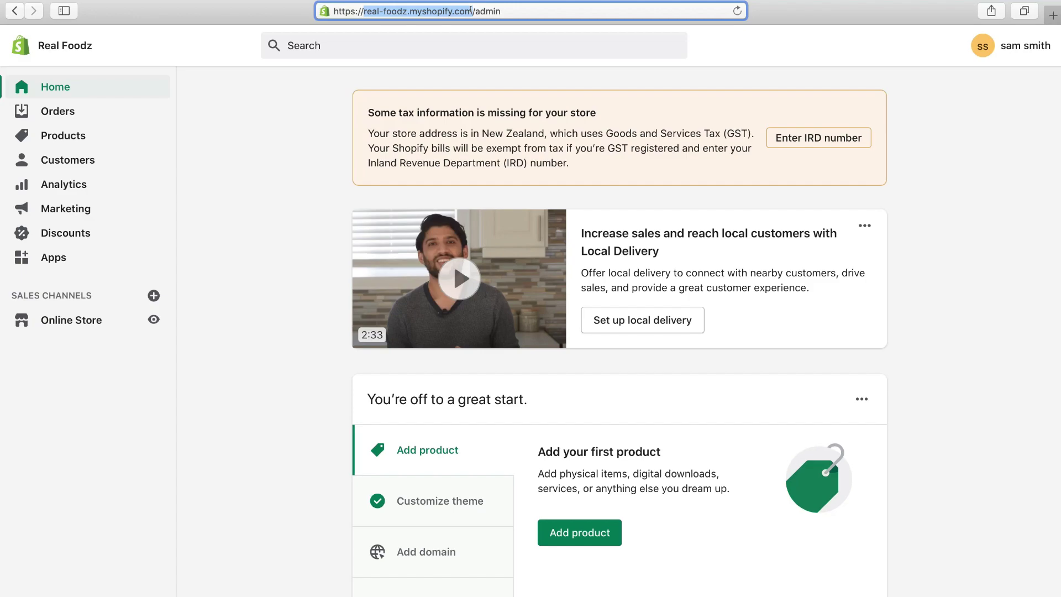
Step: Switch back to Google Analytics and create the web stream with website URL real-foodz.myshopify.com and stream name Real Foodz
click(411, 98)
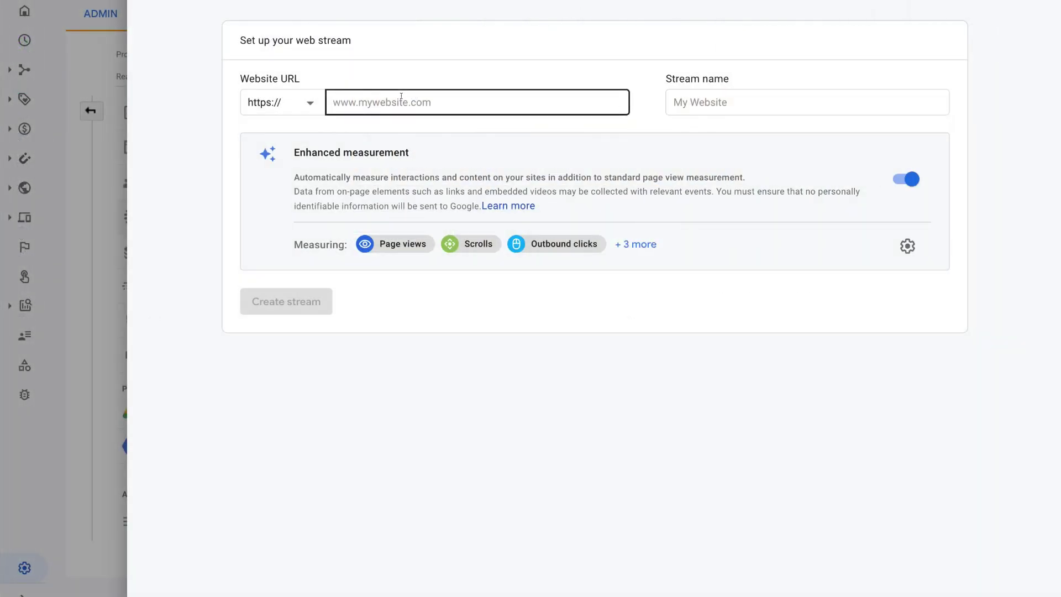
key(ctrl+v)
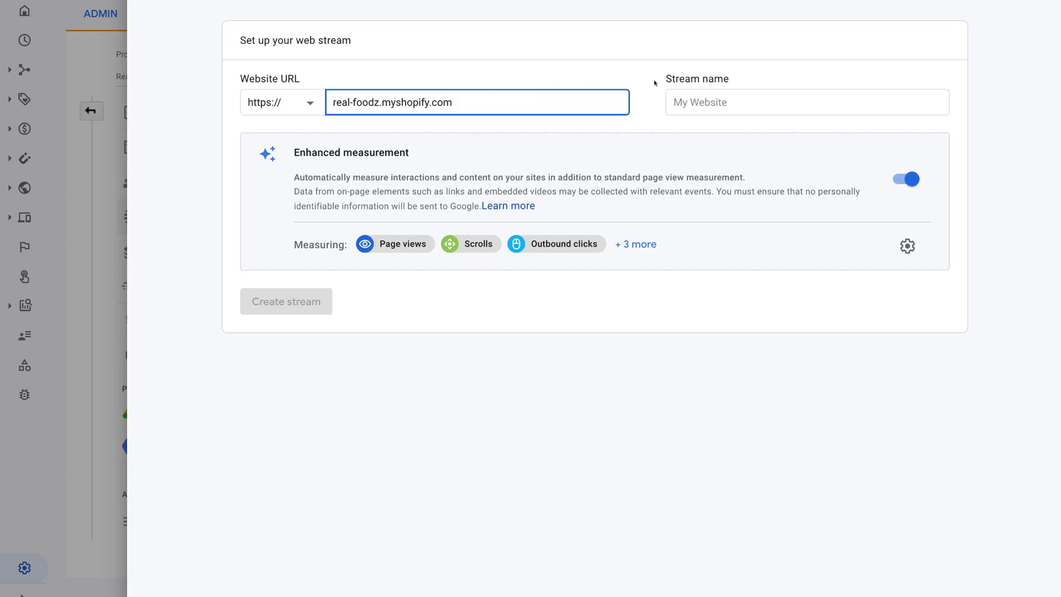
click(691, 100)
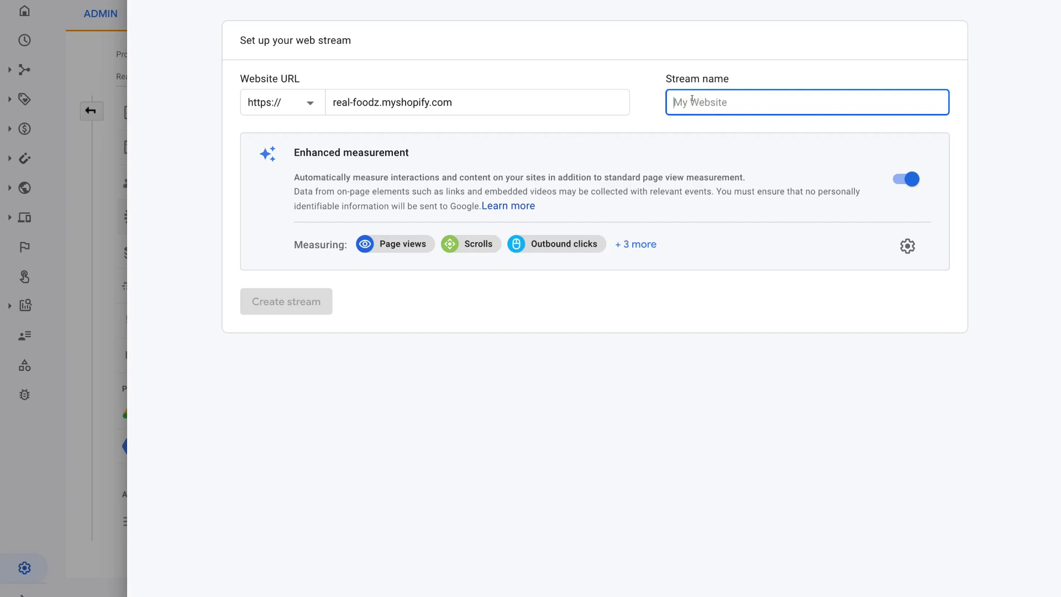
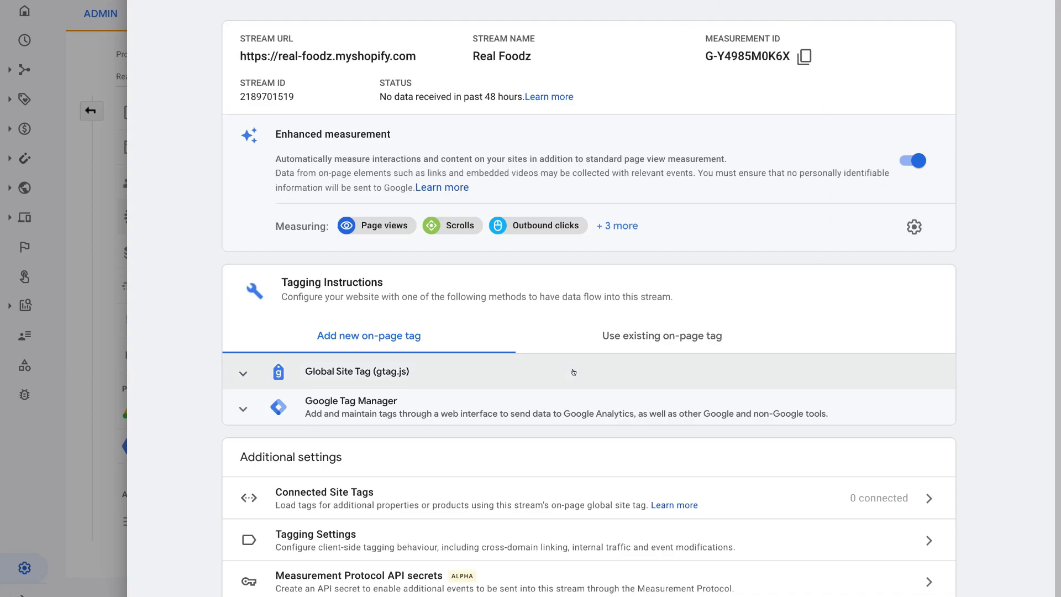
Step: Copy the Global Site Tag (gtag.js) code from the new stream's tagging instructions
click(442, 376)
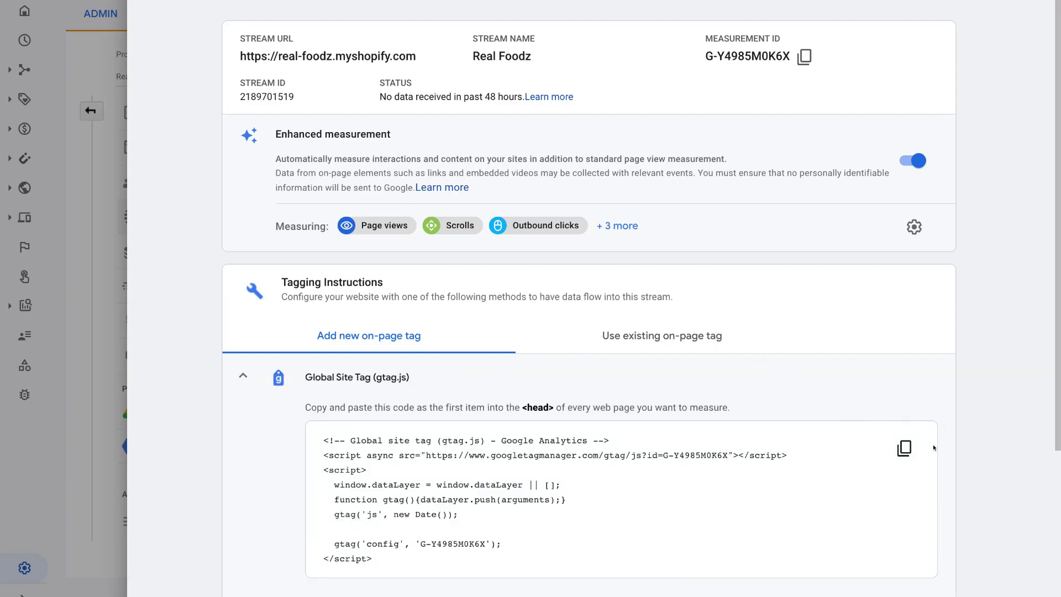
click(899, 447)
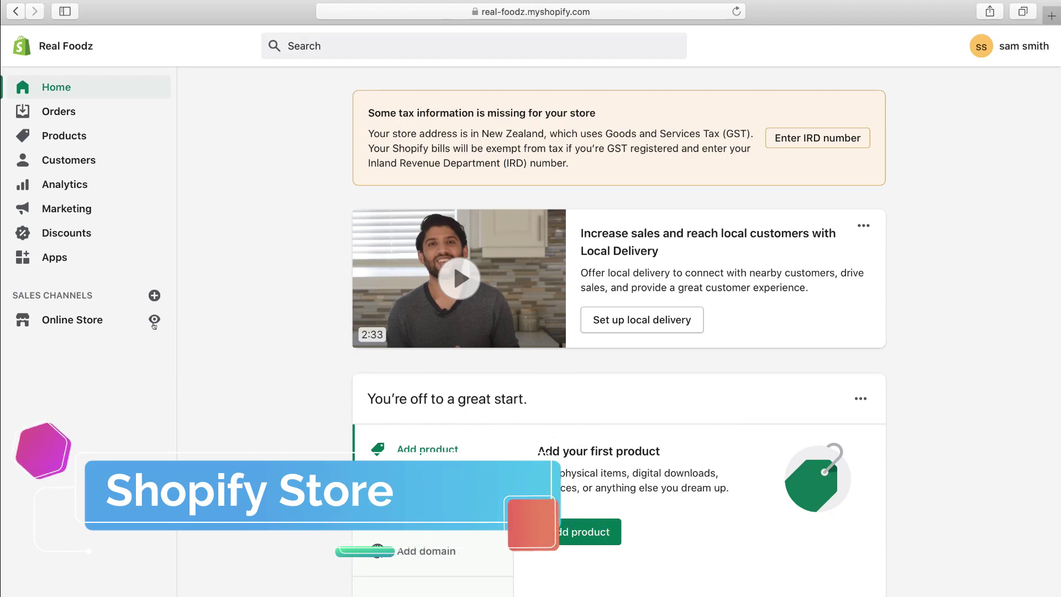
Step: Switch to the Shopify admin and duplicate the online store's live Debut theme as a backup in the theme library
click(97, 320)
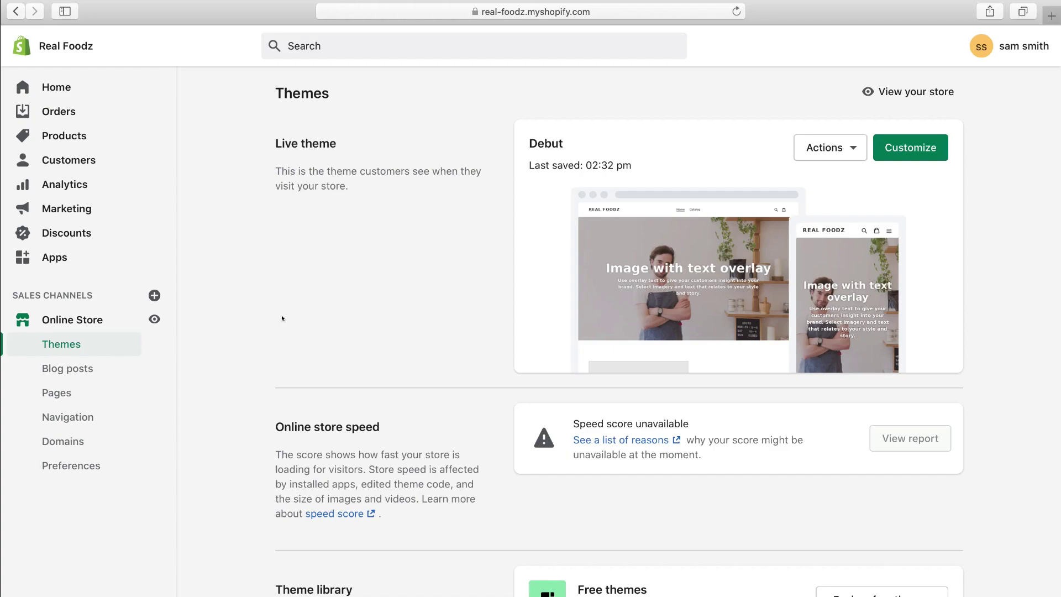
click(830, 147)
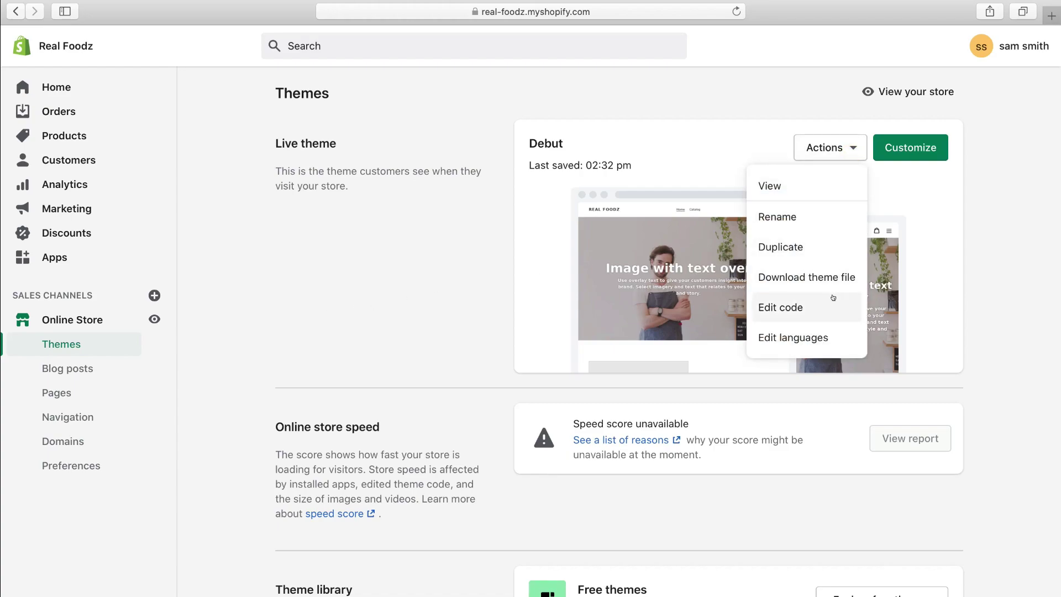
click(497, 292)
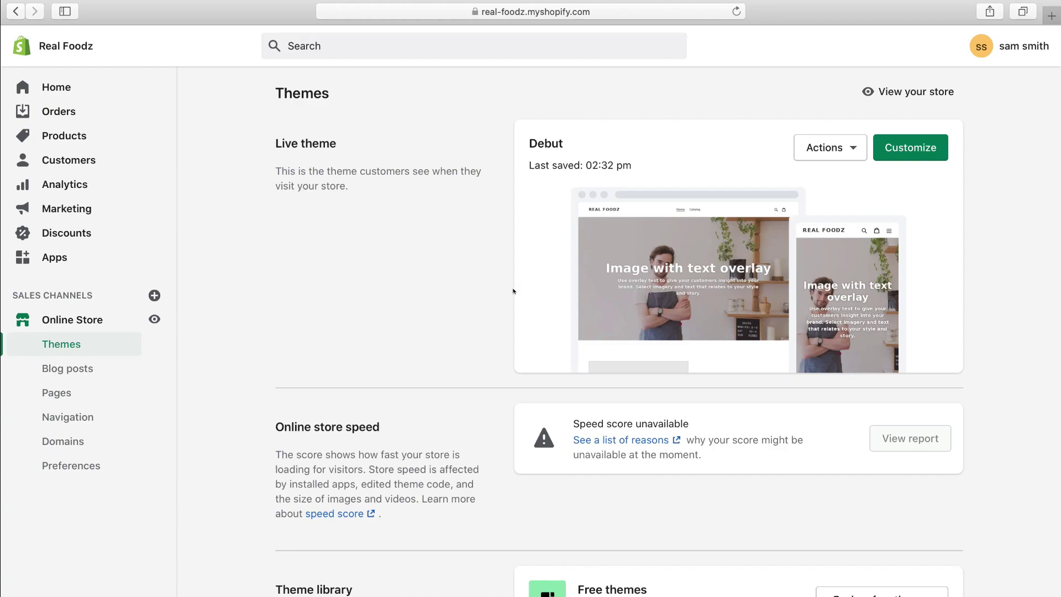
click(845, 156)
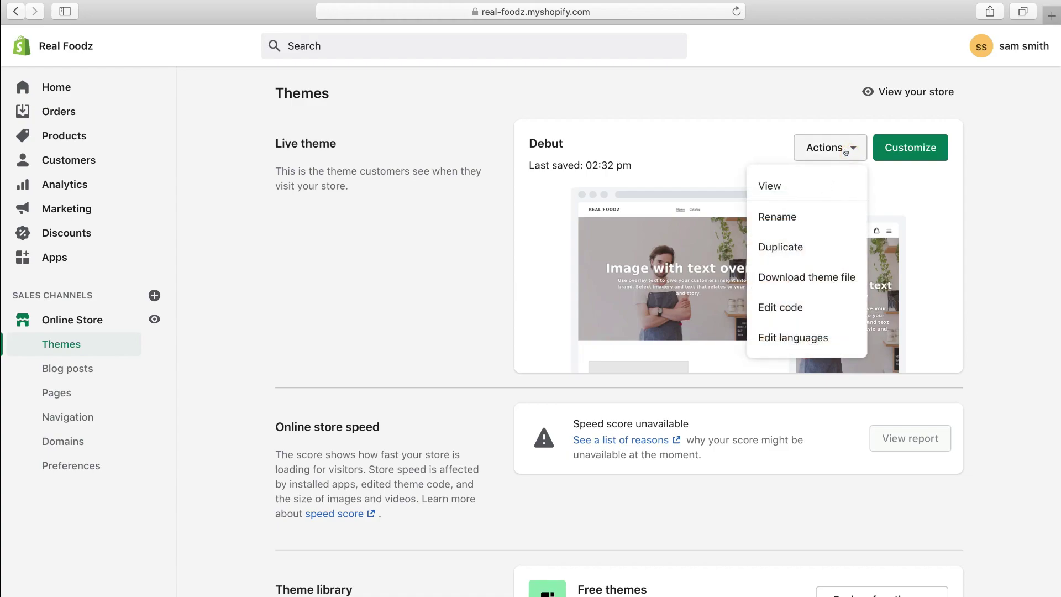
click(822, 240)
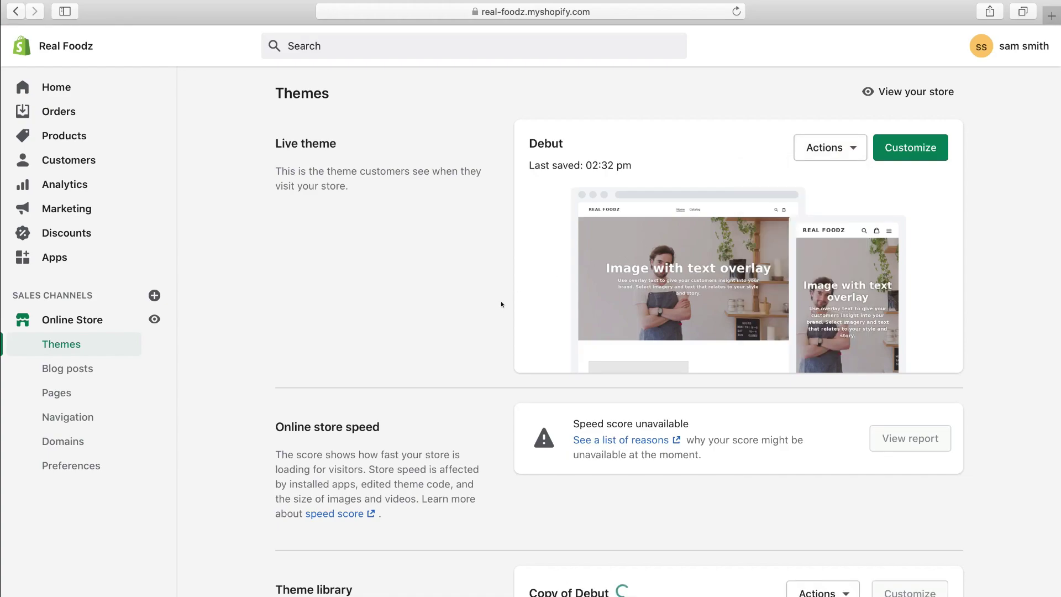
scroll(500, 303, down, 2)
scroll(502, 303, down, 3)
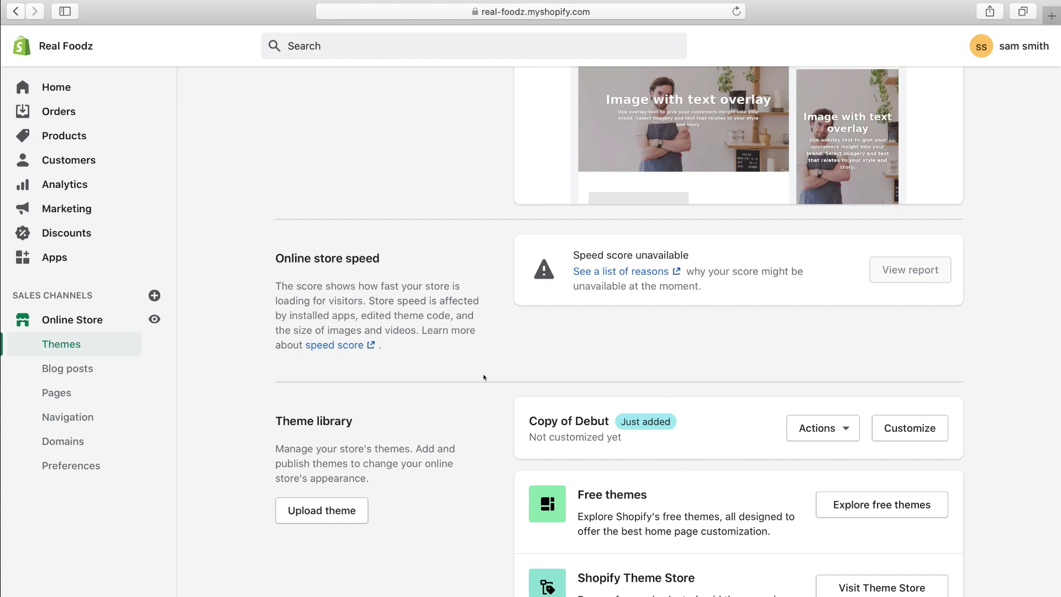
Step: Open the theme.liquid layout file in the code editor of the live Debut theme
scroll(485, 376, up, 5)
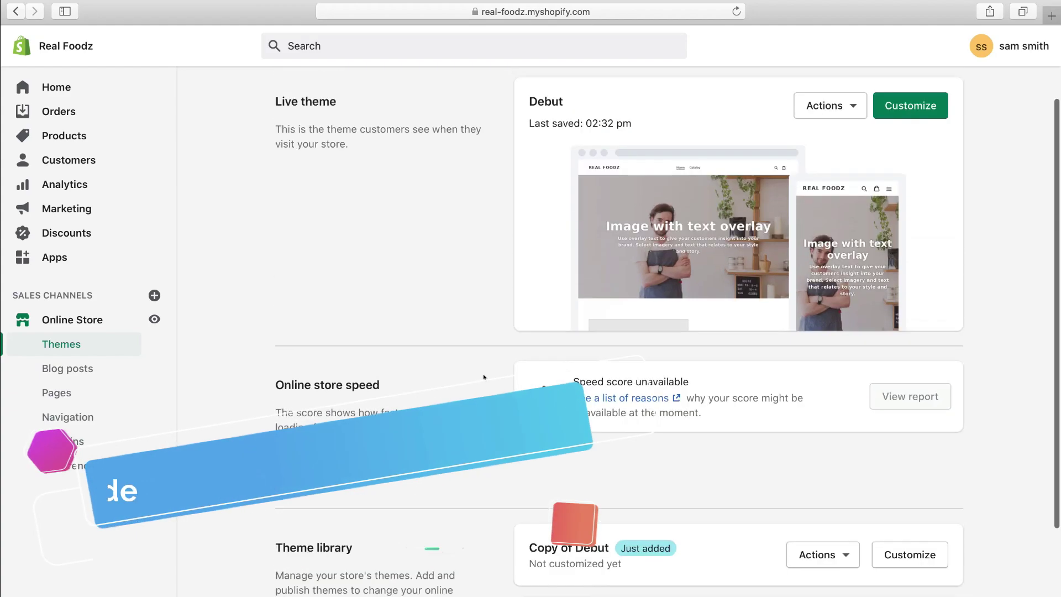
click(844, 142)
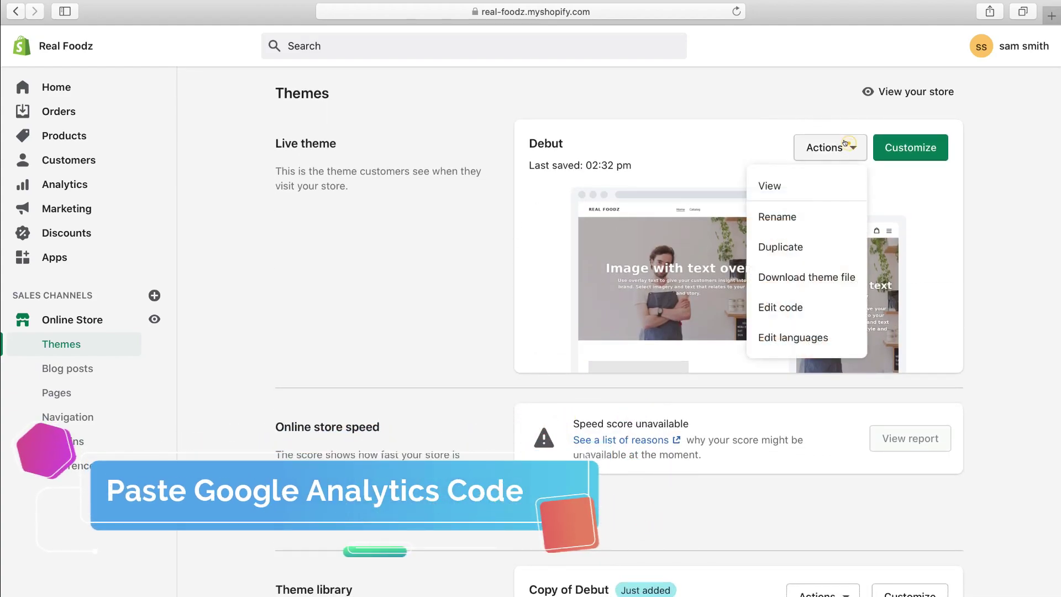
click(816, 303)
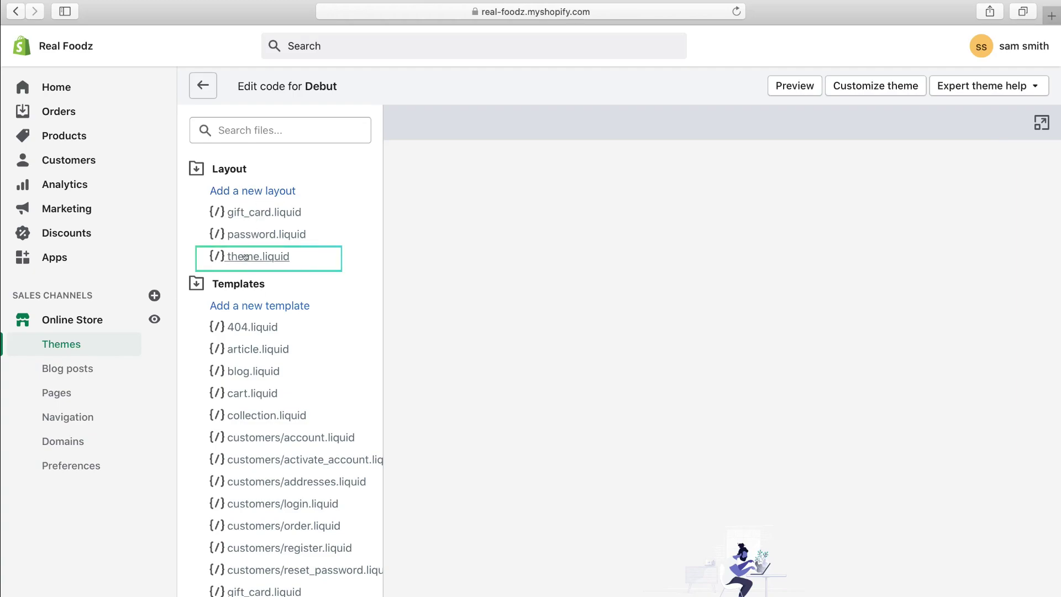
click(276, 258)
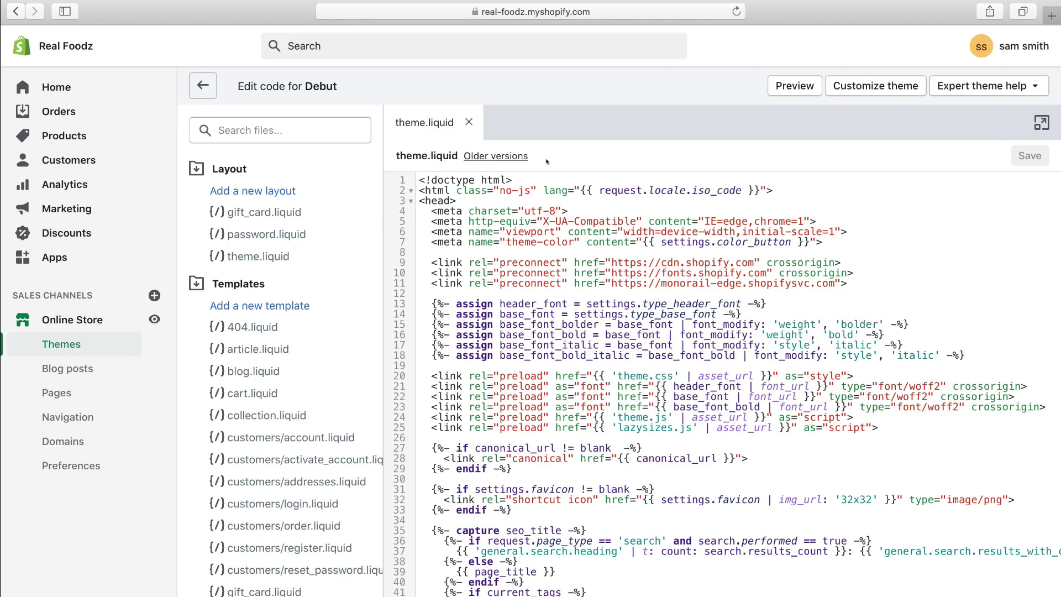
Step: Insert the copied Google Analytics global site tag directly below the opening <head> tag in theme.liquid and save the file
click(479, 199)
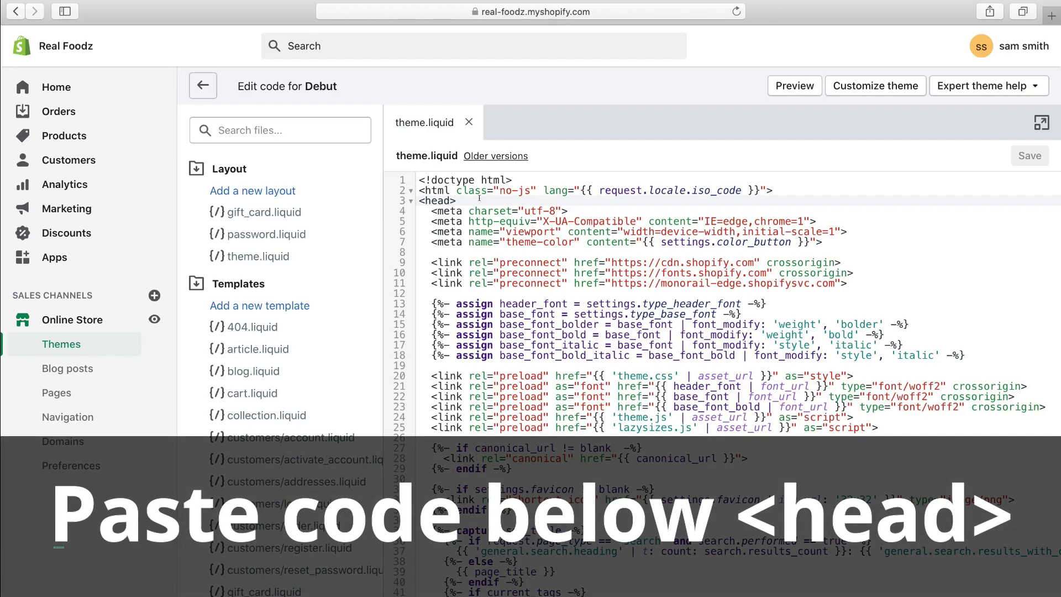
key(Return)
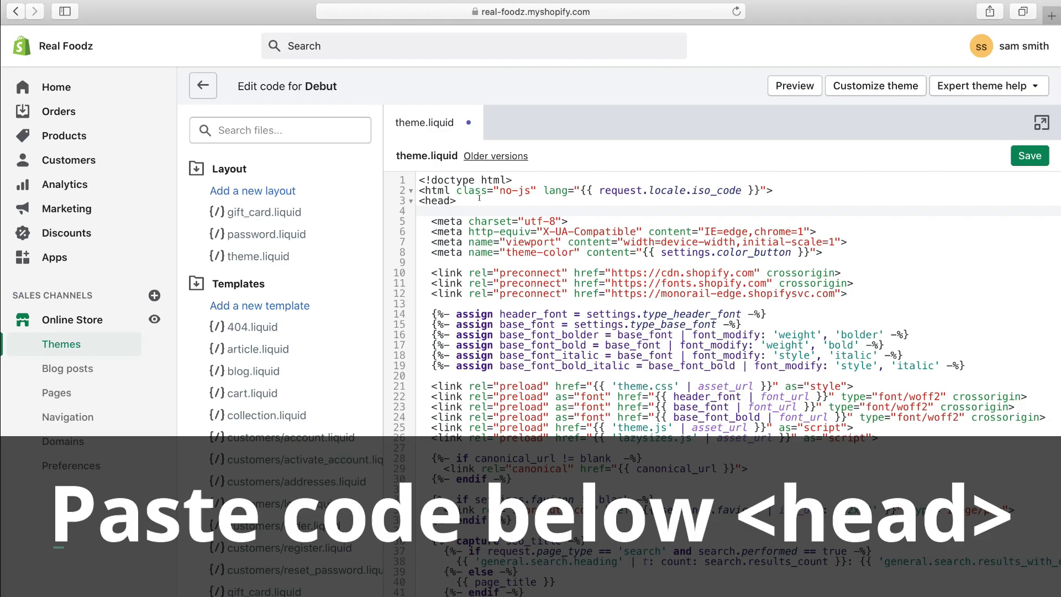
key(Return)
key(Return)
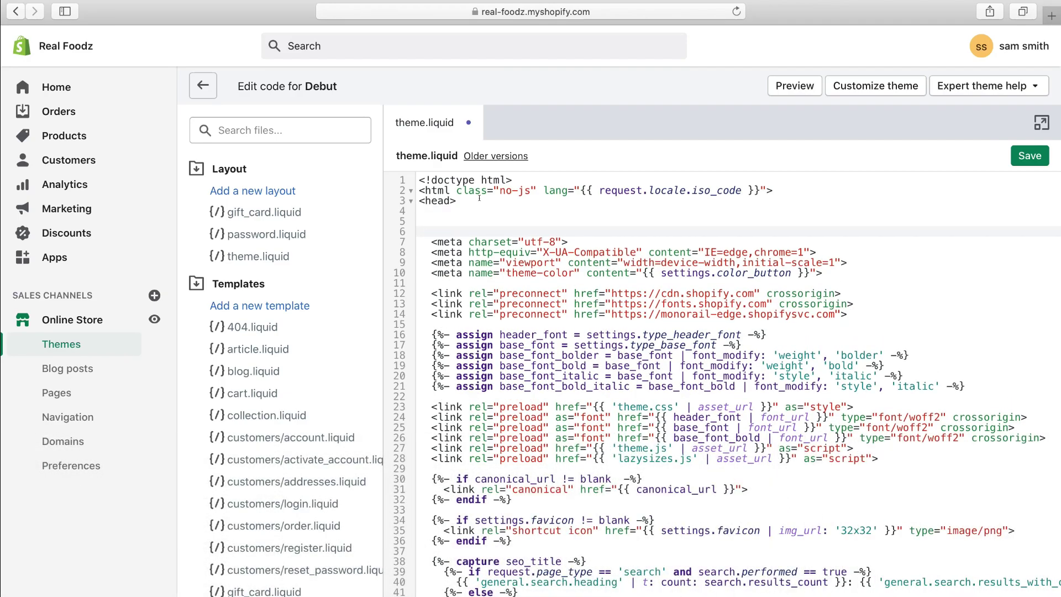
click(423, 209)
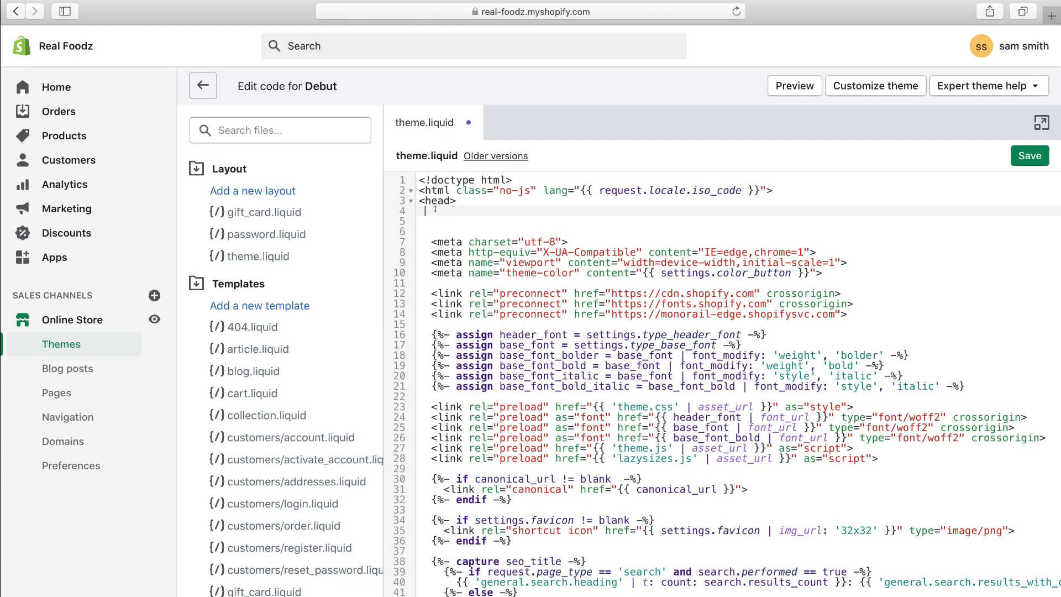
key(super+v)
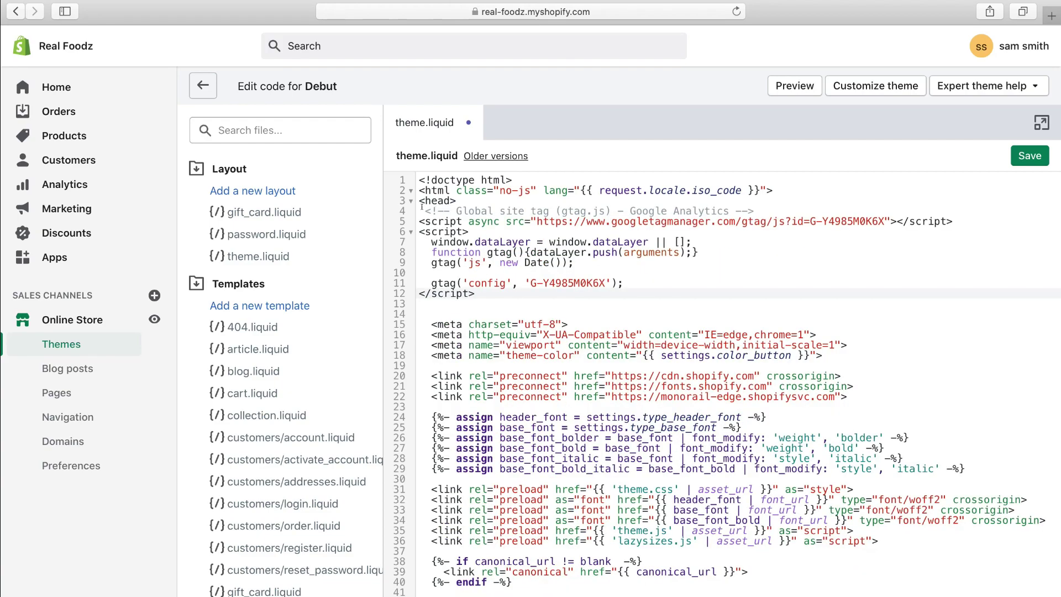
drag(422, 207, 488, 294)
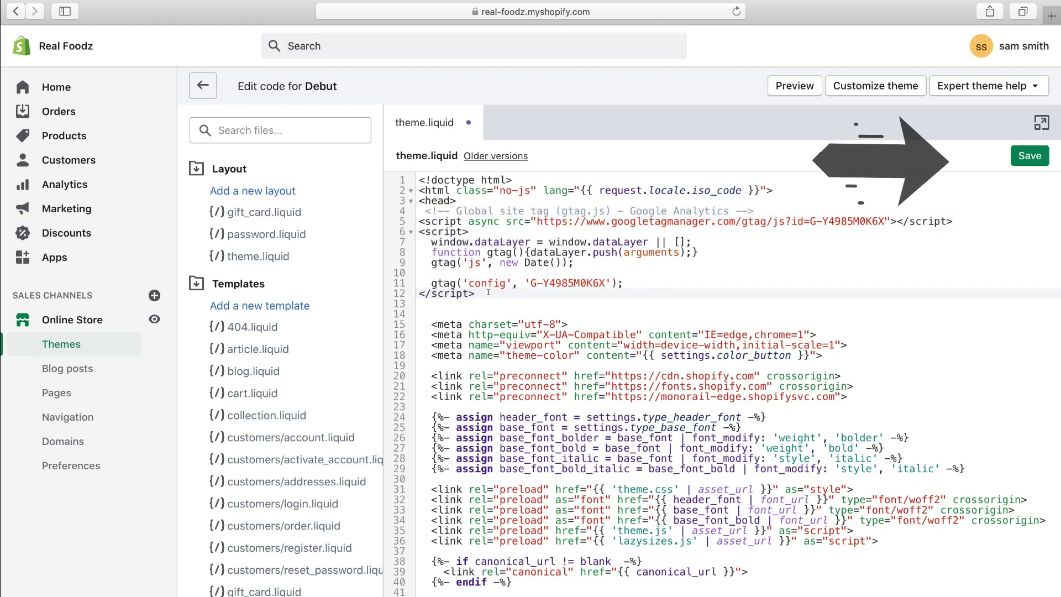
click(1029, 155)
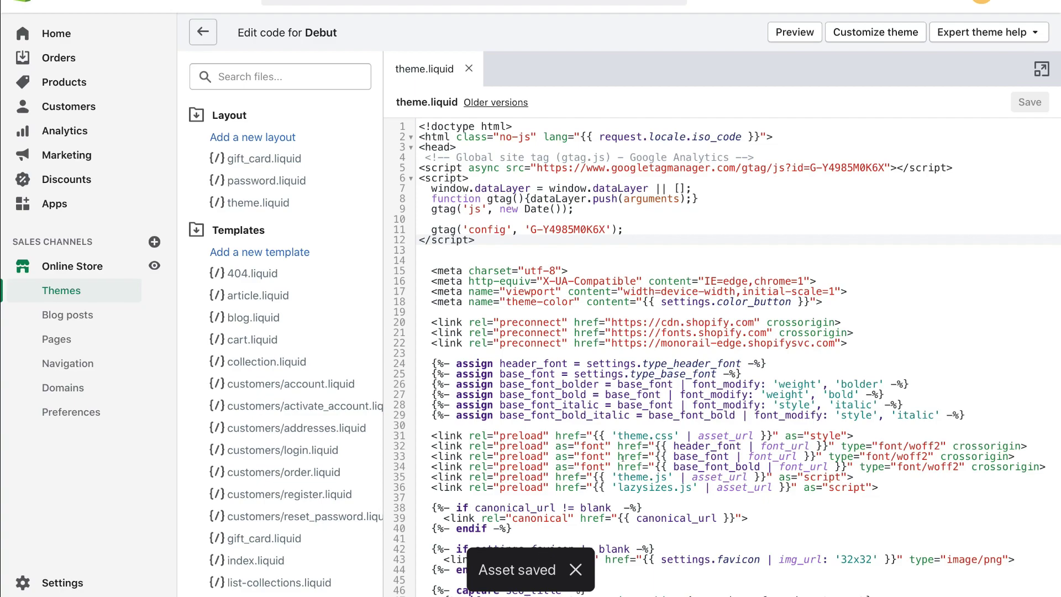
Step: Open the live Real Foodz storefront from the Shopify admin and browse its home page
click(79, 266)
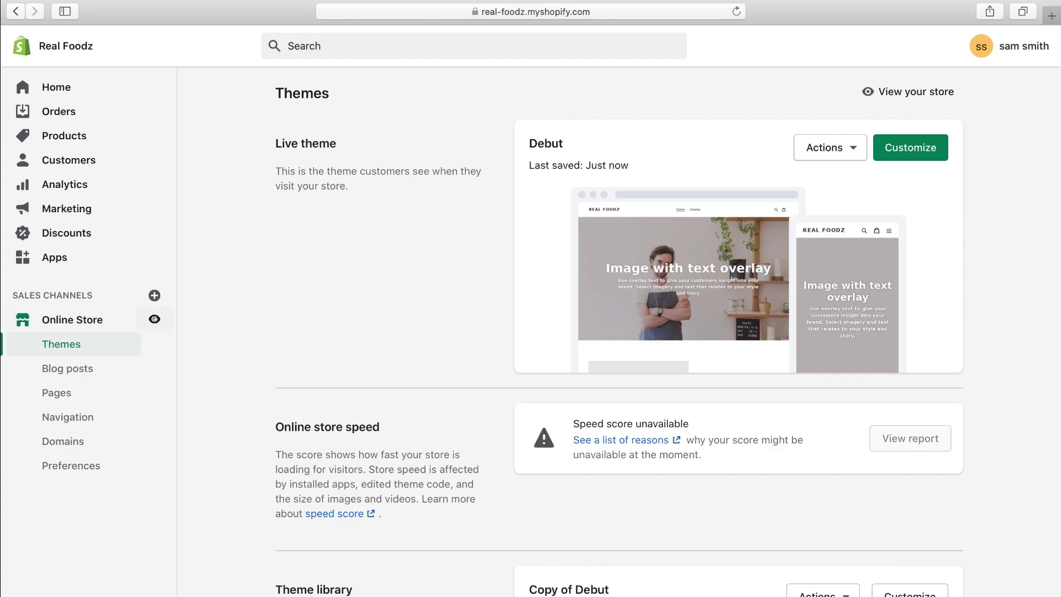
click(155, 319)
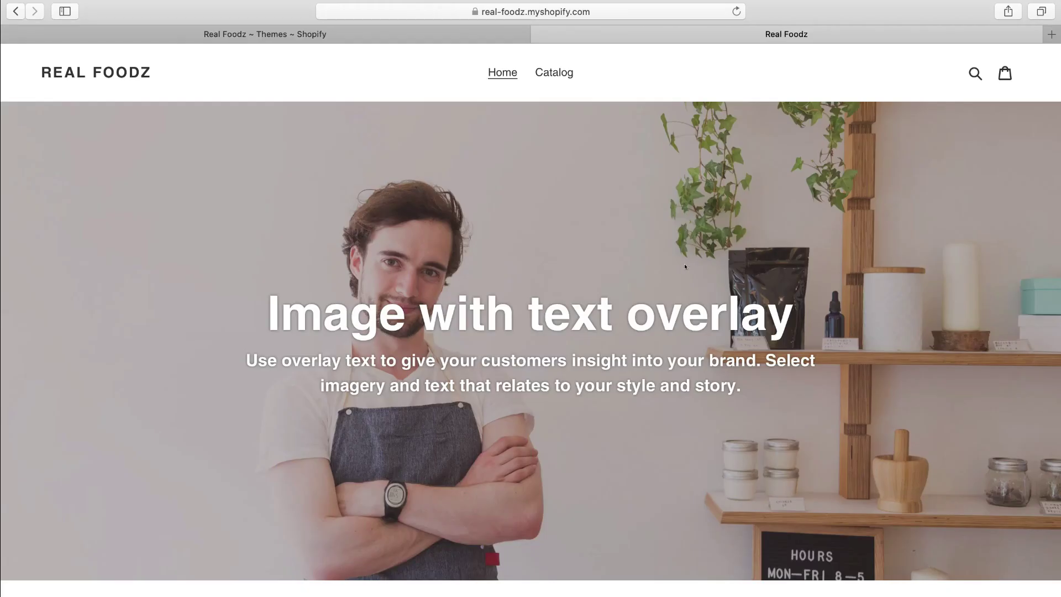
scroll(410, 432, down, 15)
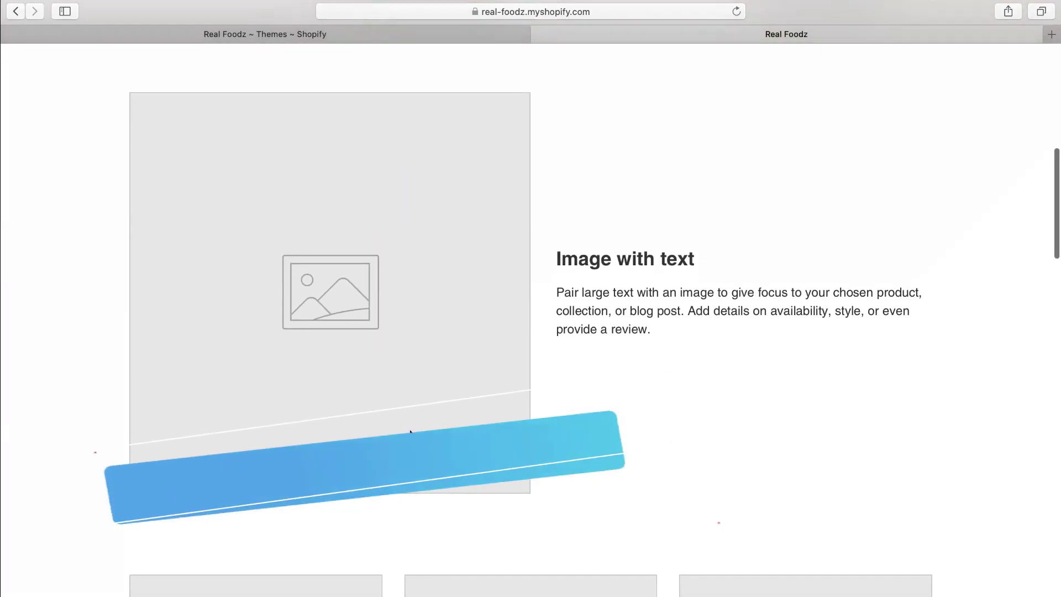
scroll(410, 432, up, 5)
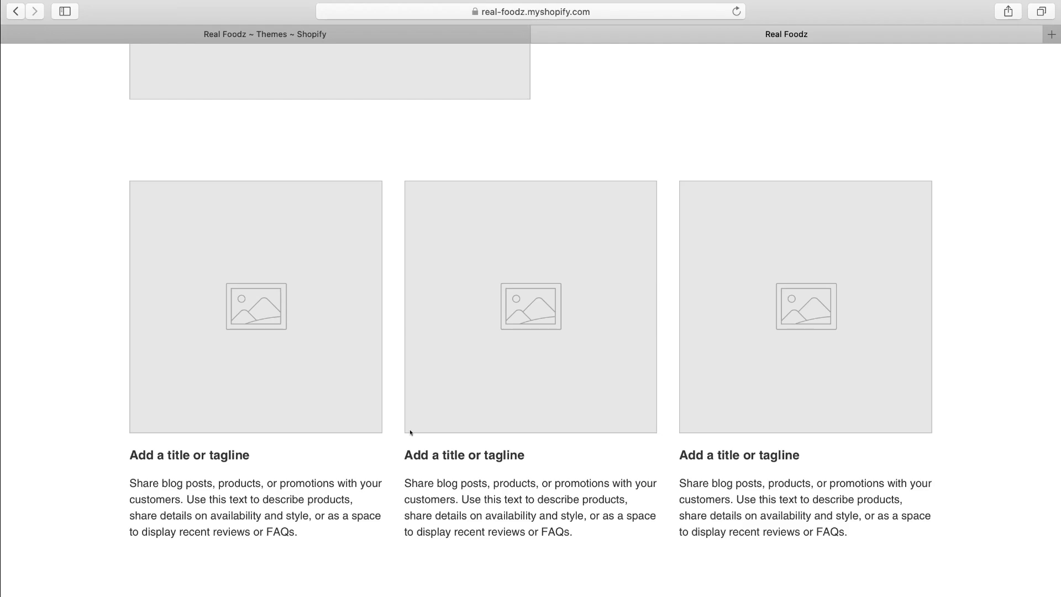
scroll(410, 431, down, 10)
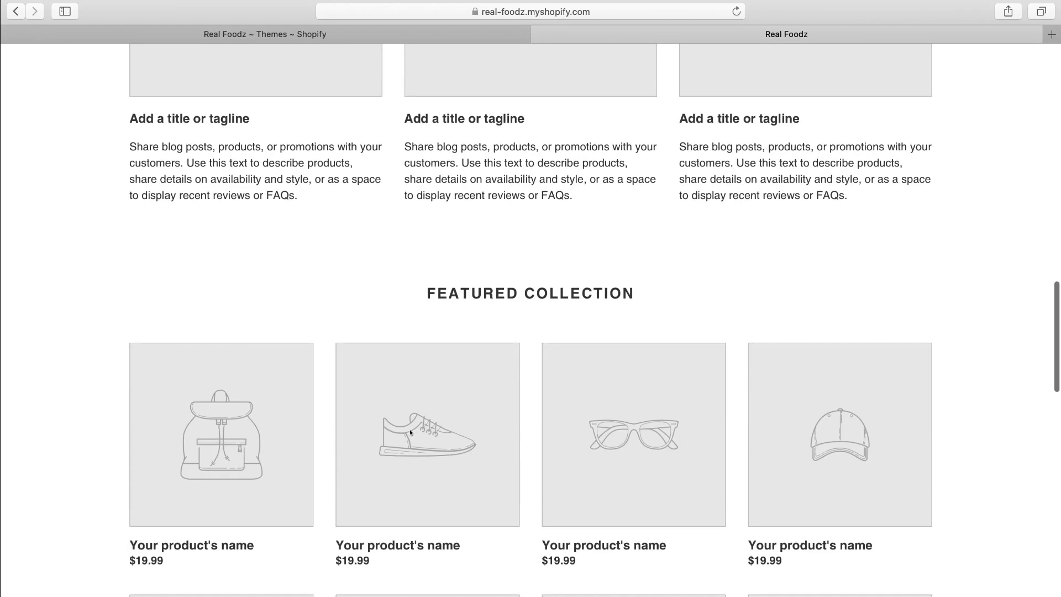
scroll(410, 431, up, 8)
scroll(410, 432, up, 10)
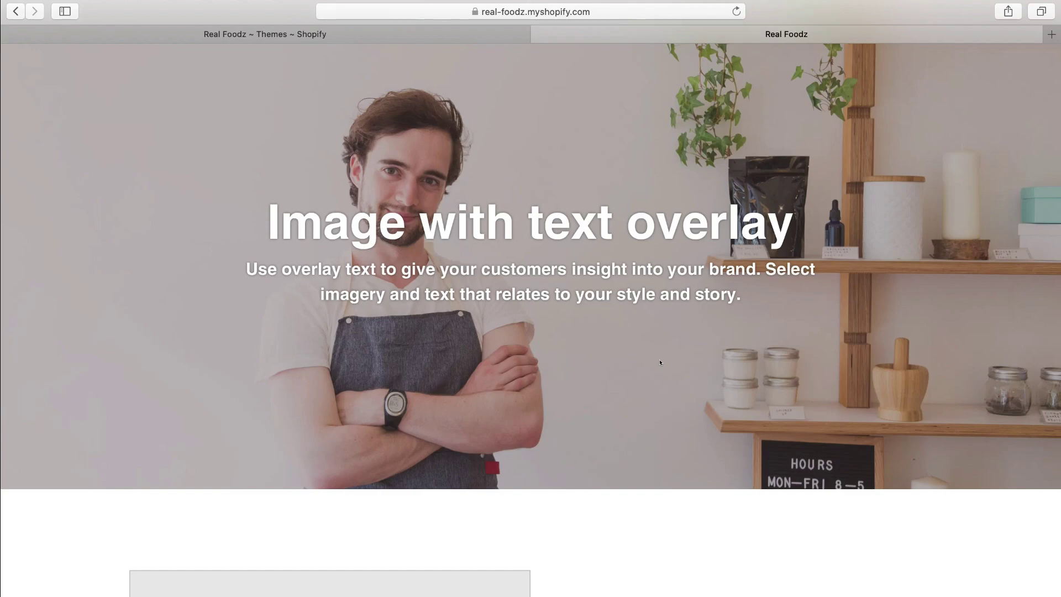
scroll(660, 362, down, 10)
scroll(658, 362, up, 11)
scroll(541, 259, down, 8)
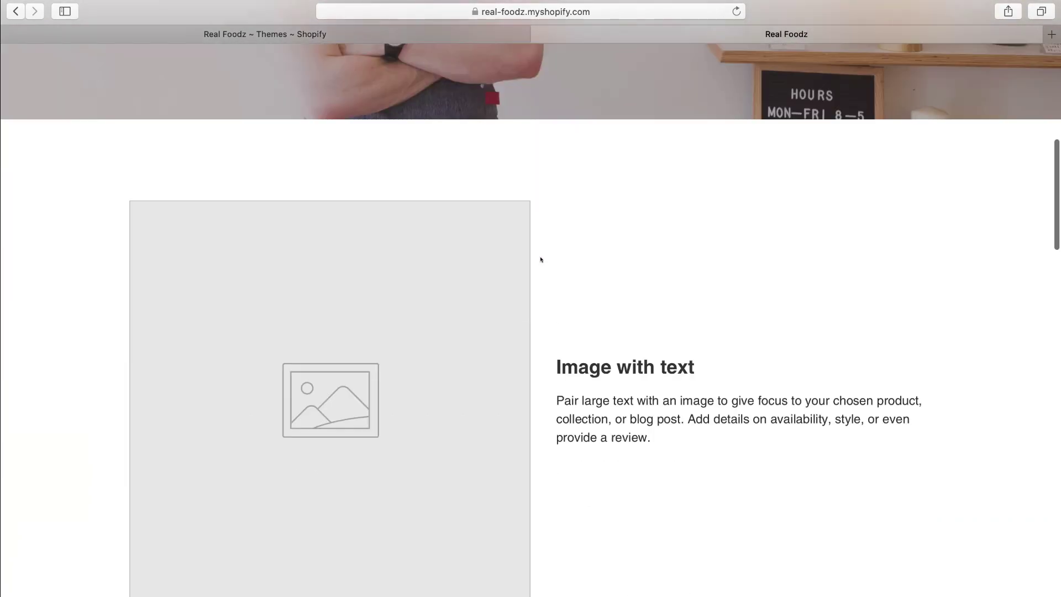
scroll(540, 259, up, 10)
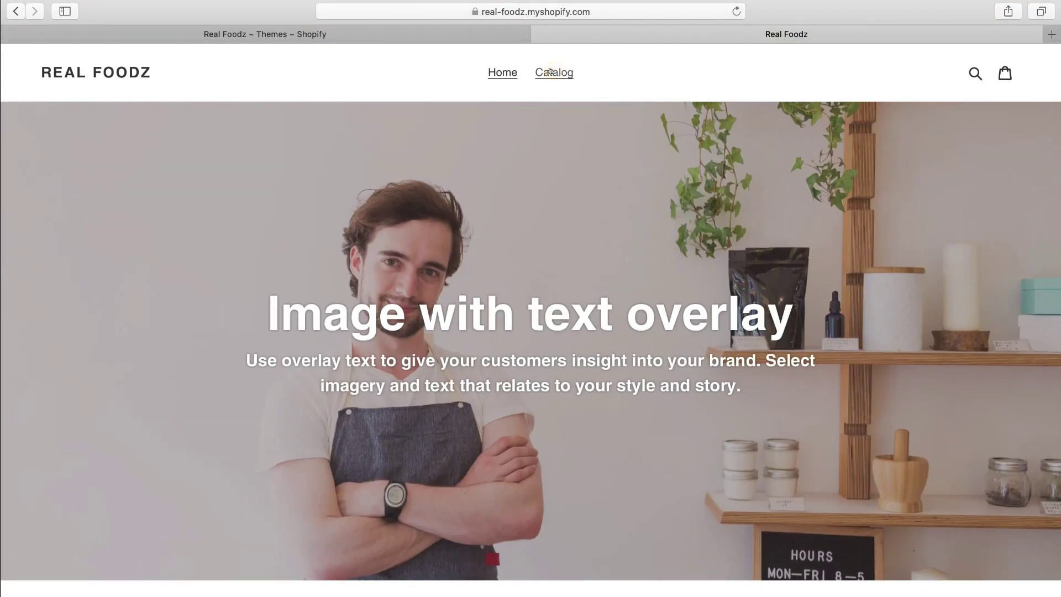
Step: Browse the product listing on the storefront's Catalog page
click(550, 71)
scroll(552, 211, down, 8)
scroll(553, 211, up, 5)
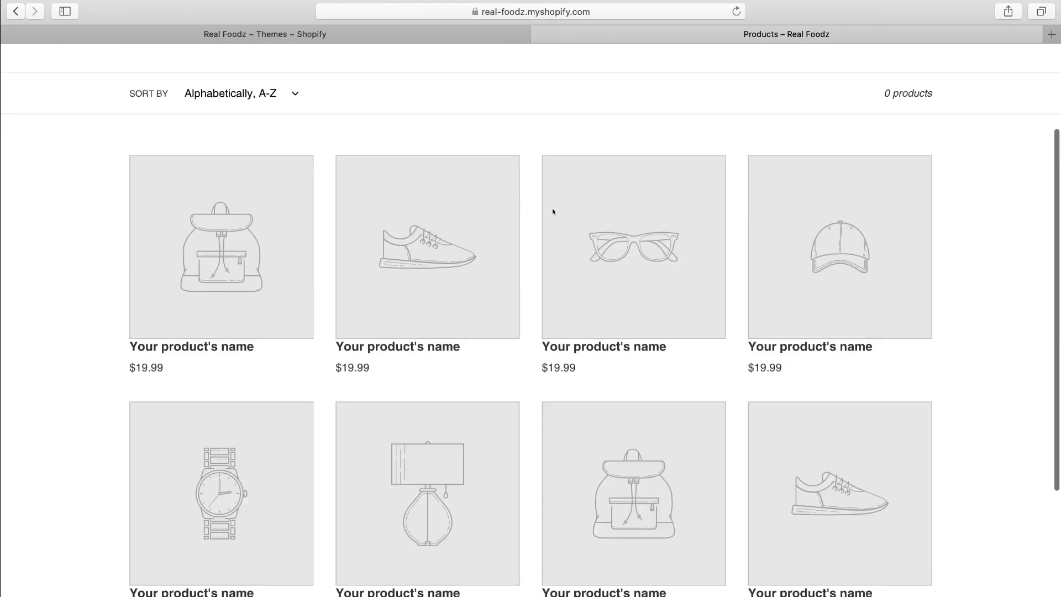
scroll(553, 211, up, 3)
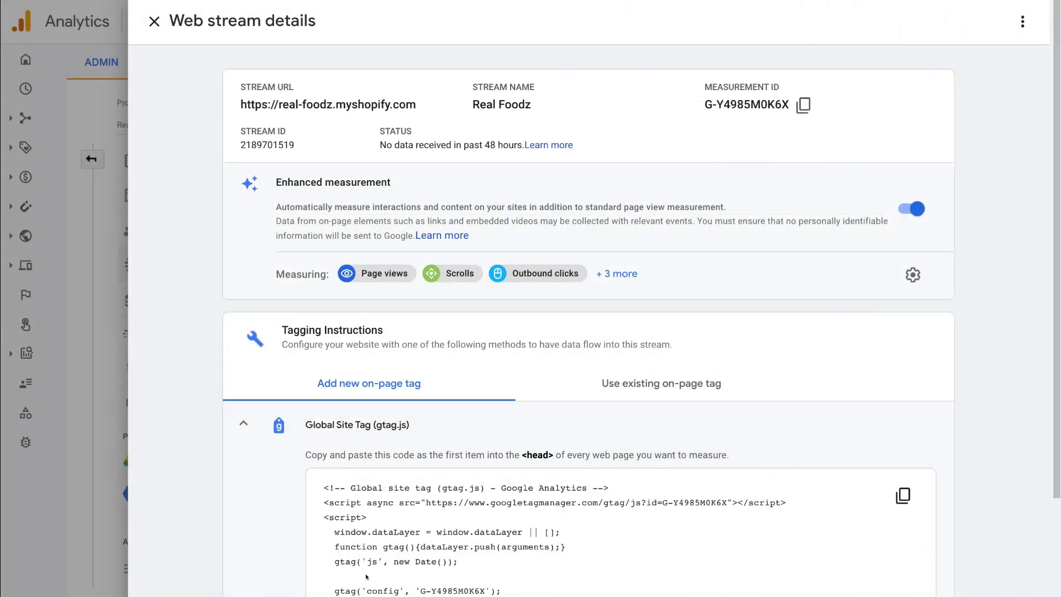
Step: Switch back to Google Analytics, view the Home report for visitor activity, and check which account and property are selected
click(153, 28)
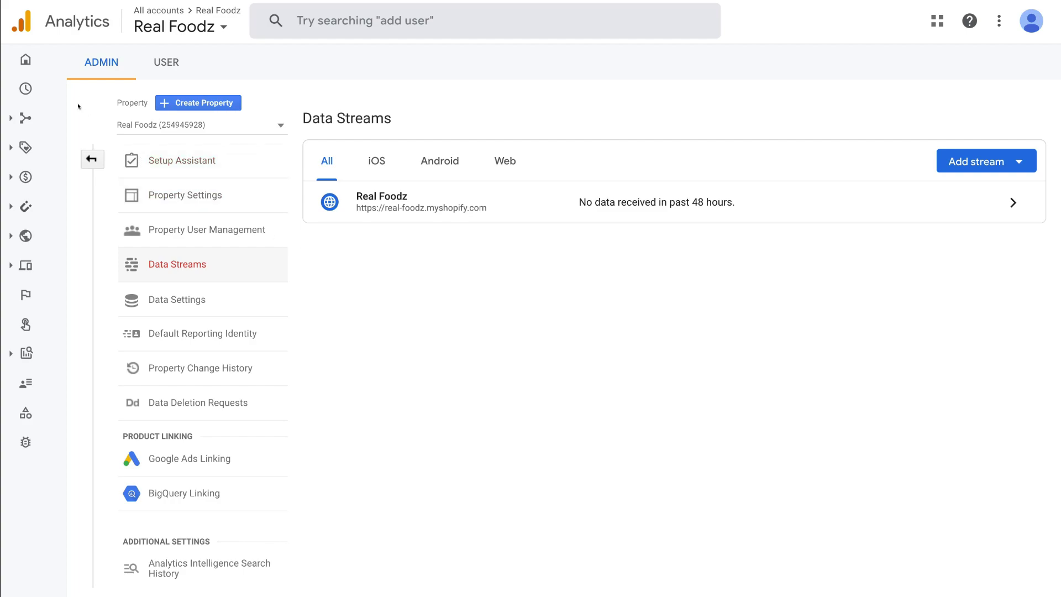
click(23, 58)
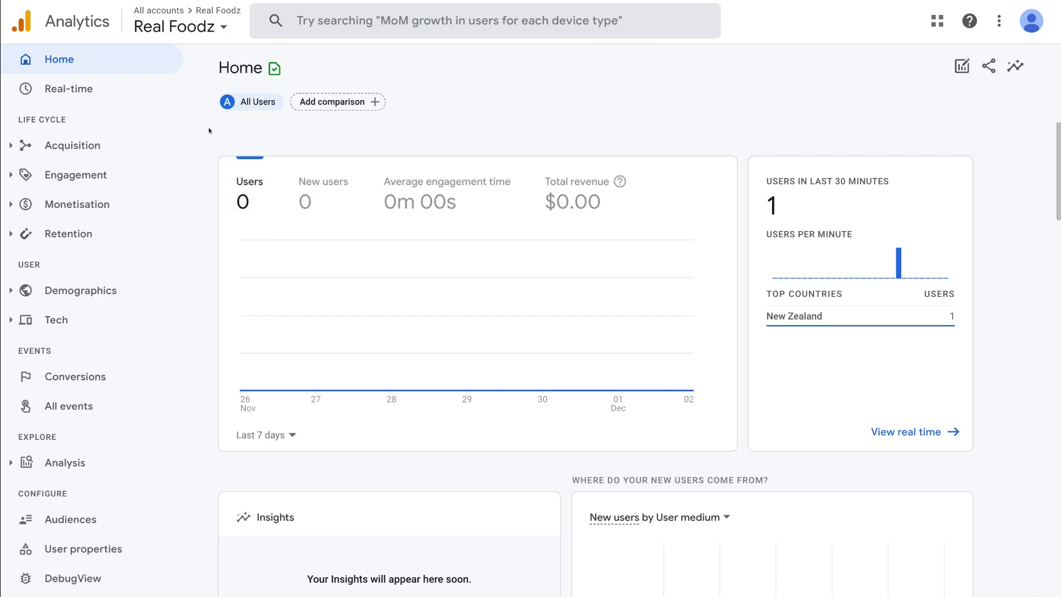
click(212, 25)
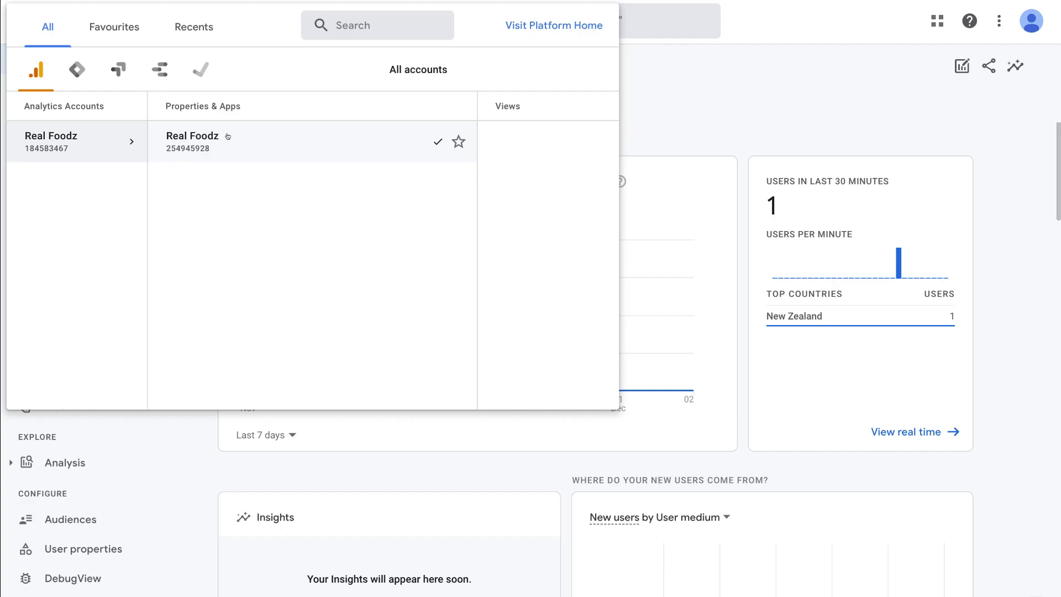
click(693, 116)
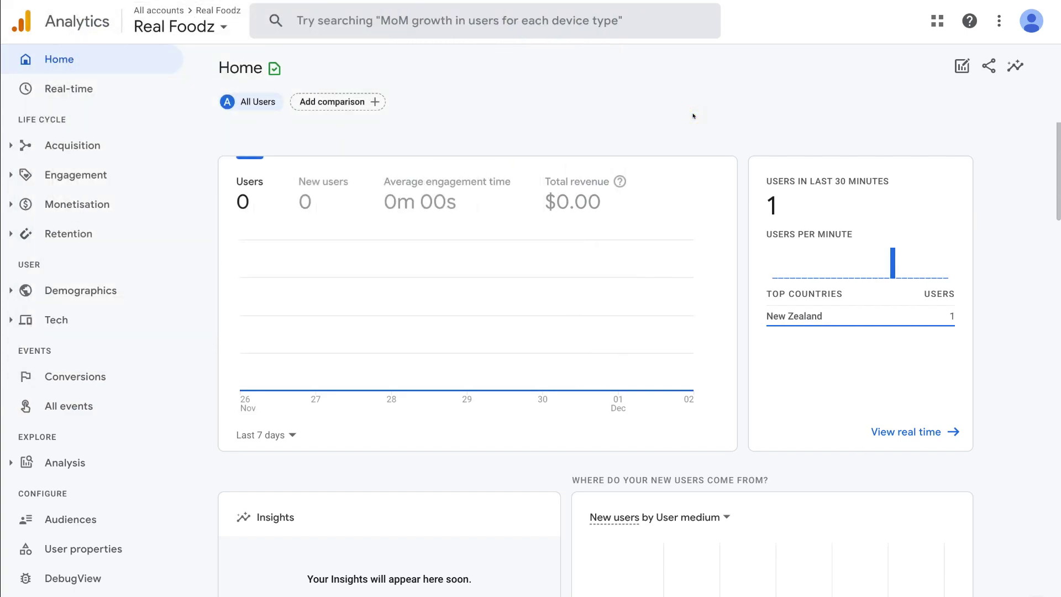